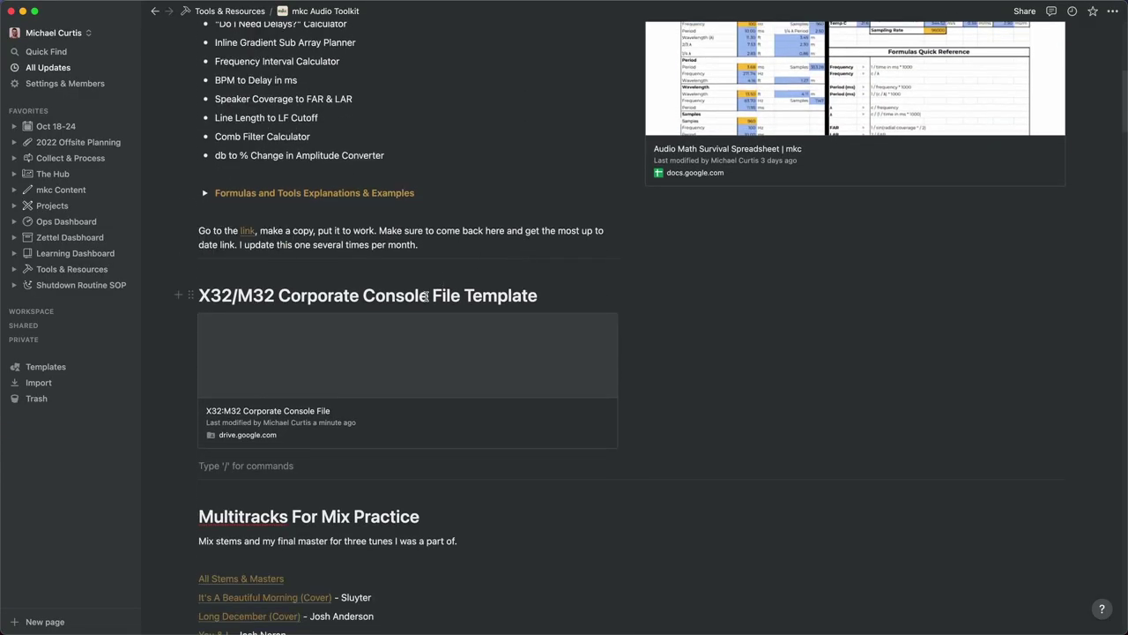
- Open the linked X32/M32 Corporate Console File and load its .scn template into M32 Edit
{"action": "left_click", "coordinate": [320, 387]}
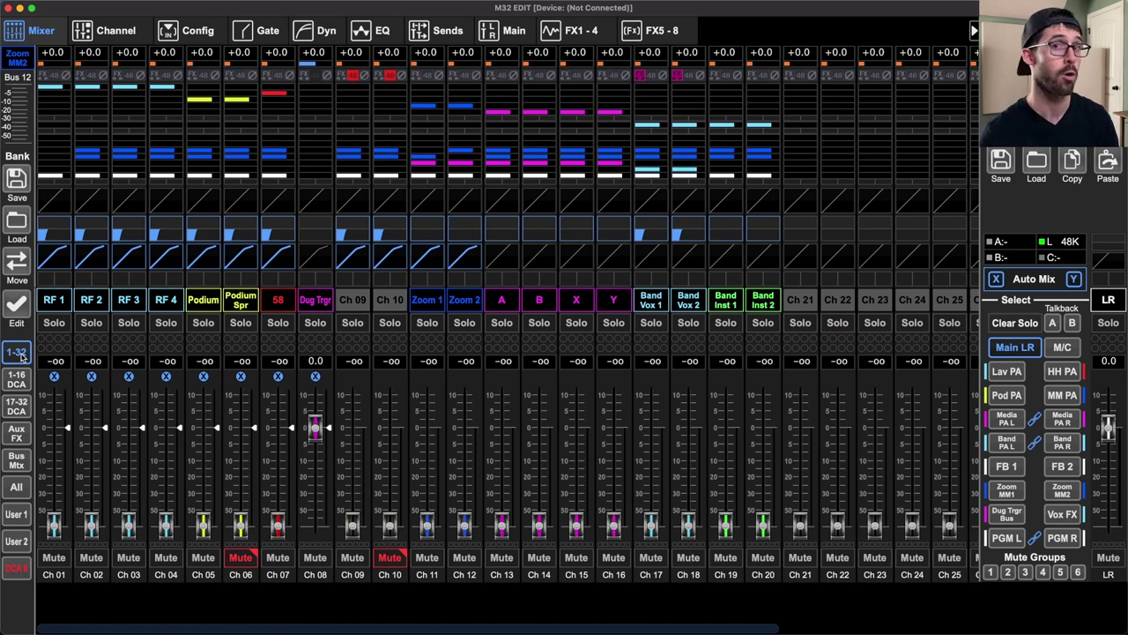
- Show the Bus/Mtx bank and step through the Lav PA, Pod PA, HH PA, MM PA, Media PA L and Band PA L buses
{"action": "left_click", "coordinate": [16, 460]}
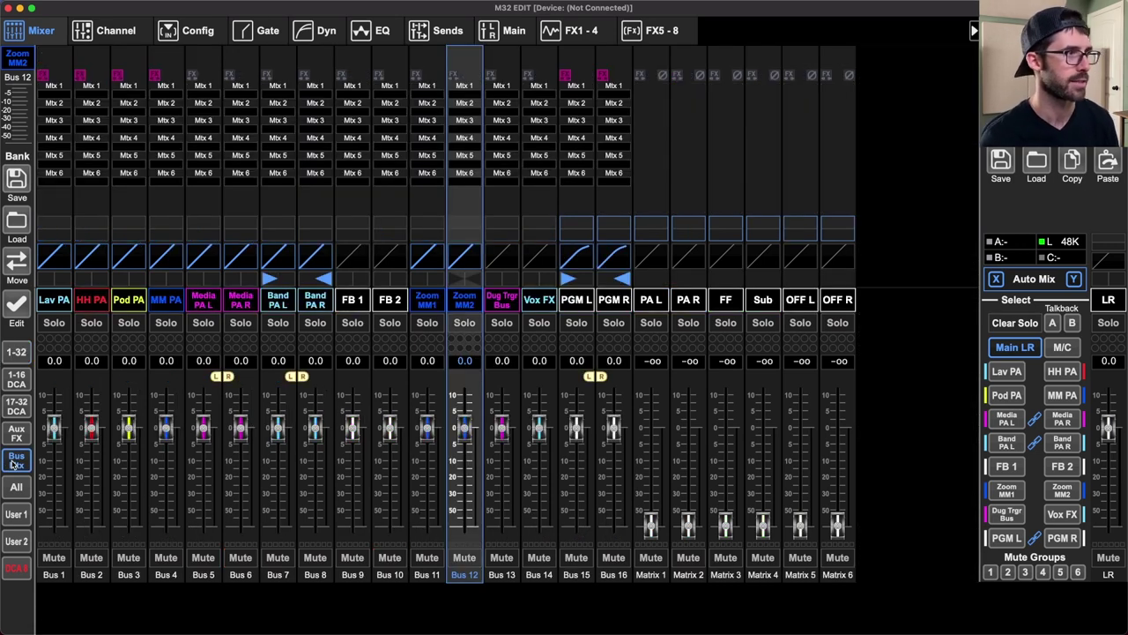
{"action": "left_click", "coordinate": [53, 301]}
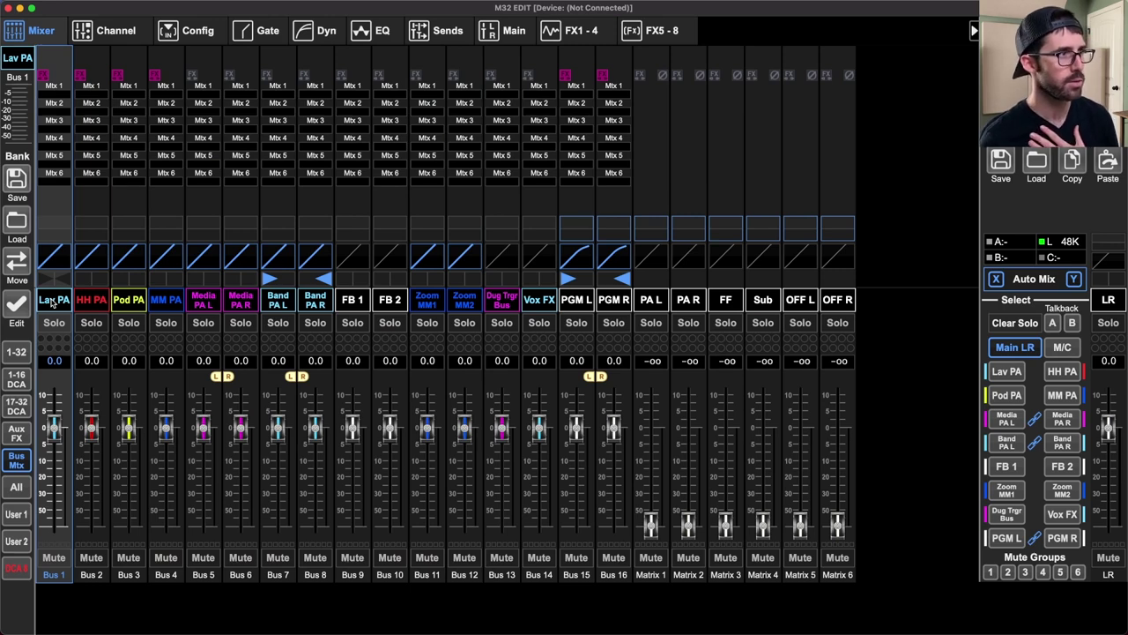
{"action": "key", "text": "Right"}
{"action": "key", "text": "Right"}
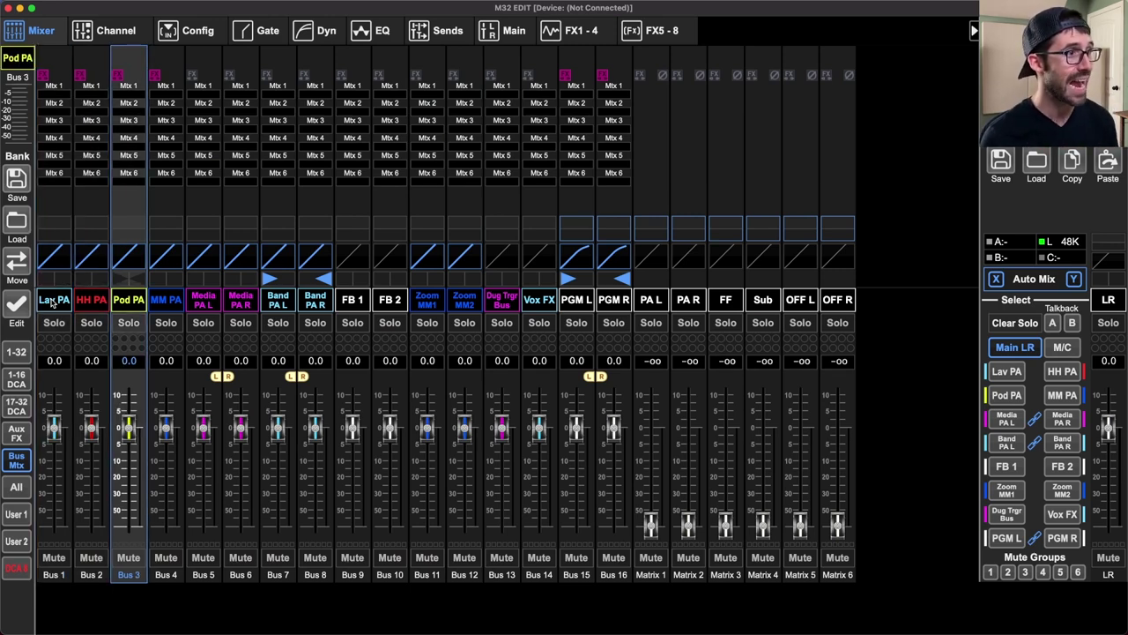
{"action": "key", "text": "Left"}
{"action": "key", "text": "Left"}
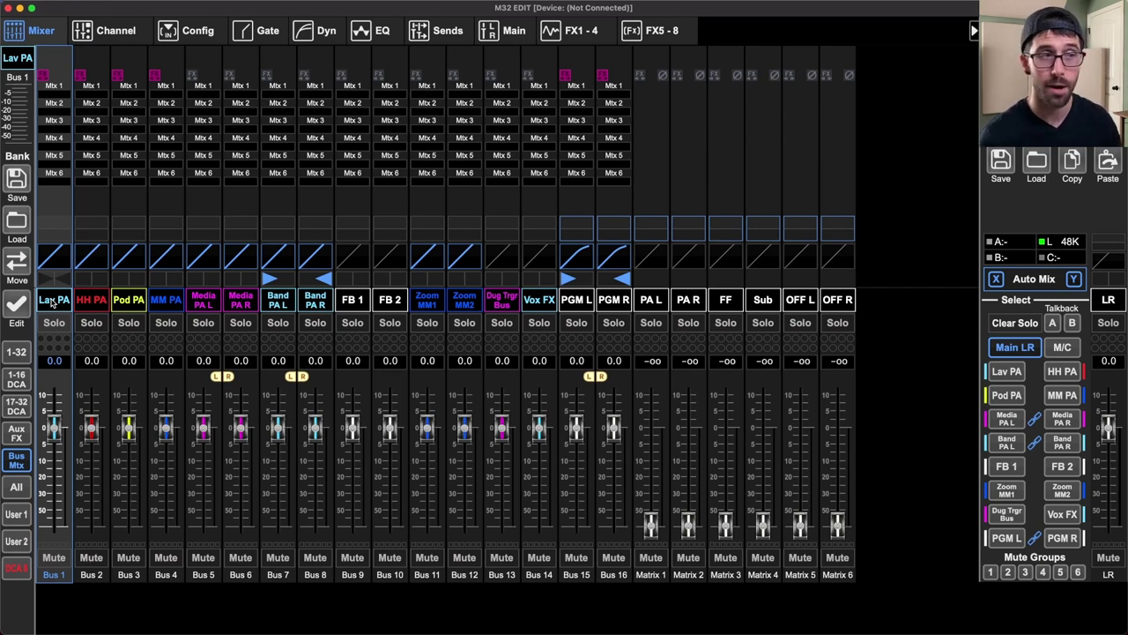
{"action": "key", "text": "Right"}
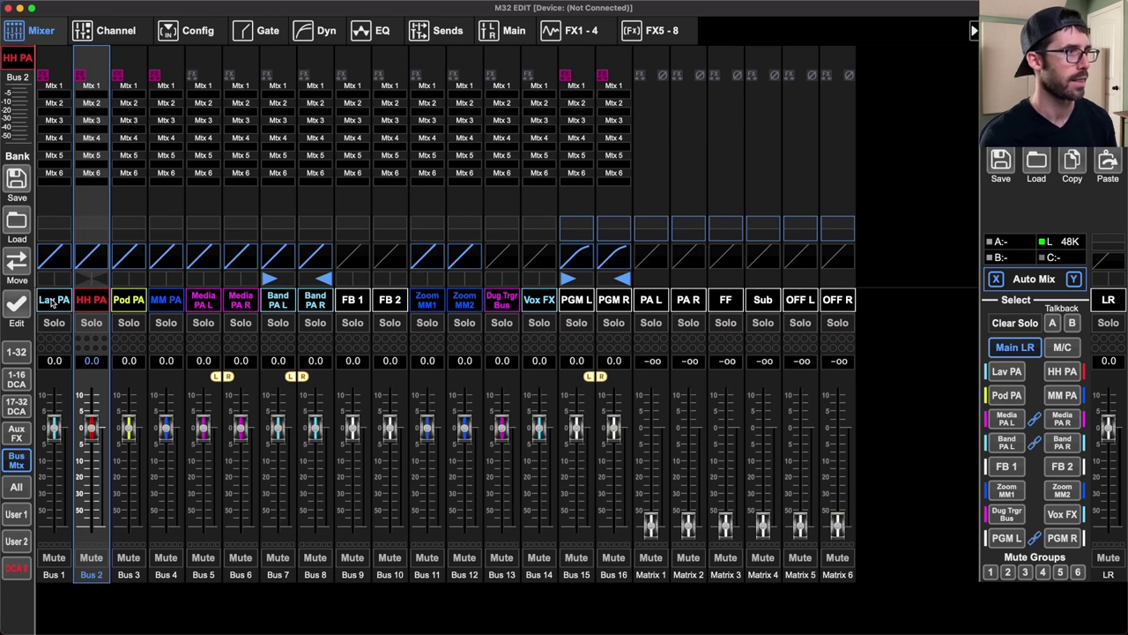
{"action": "key", "text": "Right"}
{"action": "key", "text": "Right"}
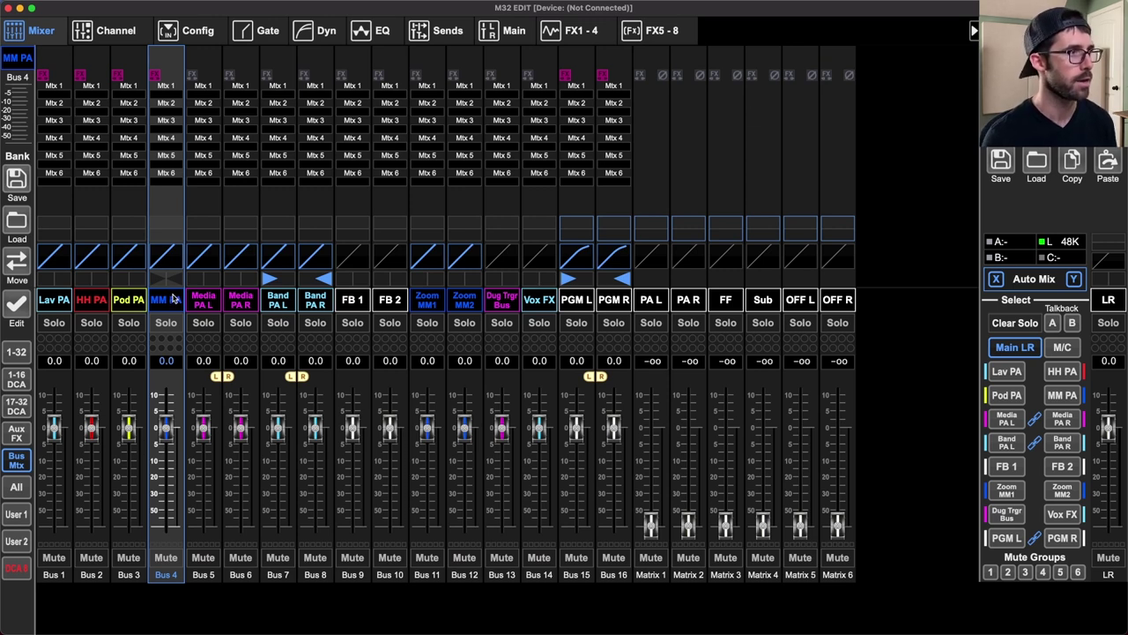
{"action": "key", "text": "Right"}
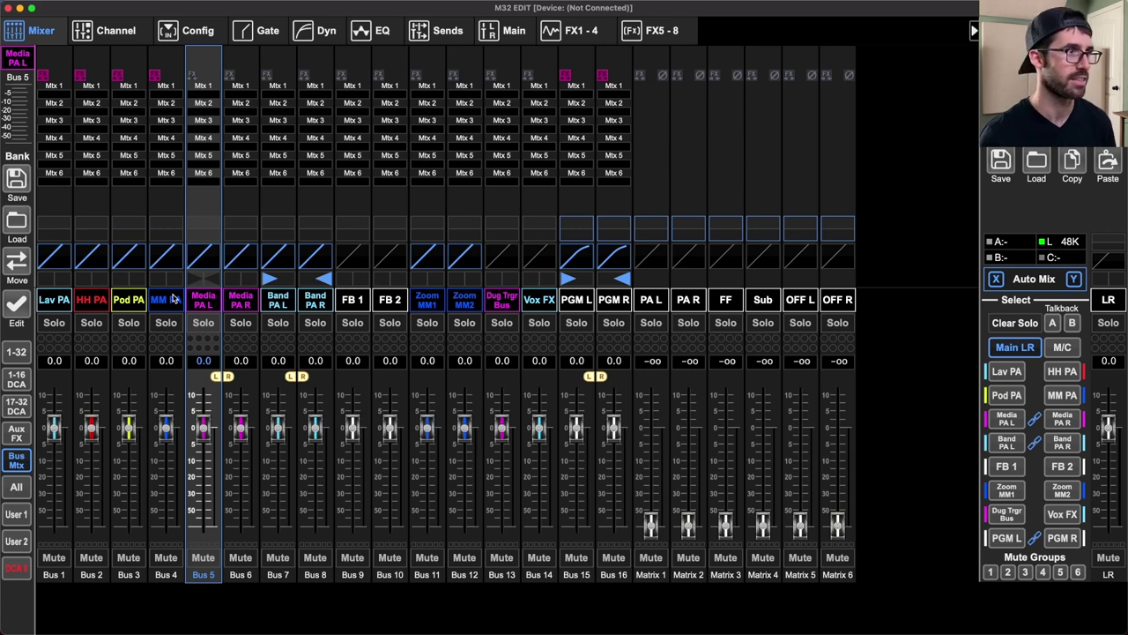
{"action": "key", "text": "Right"}
{"action": "key", "text": "Right"}
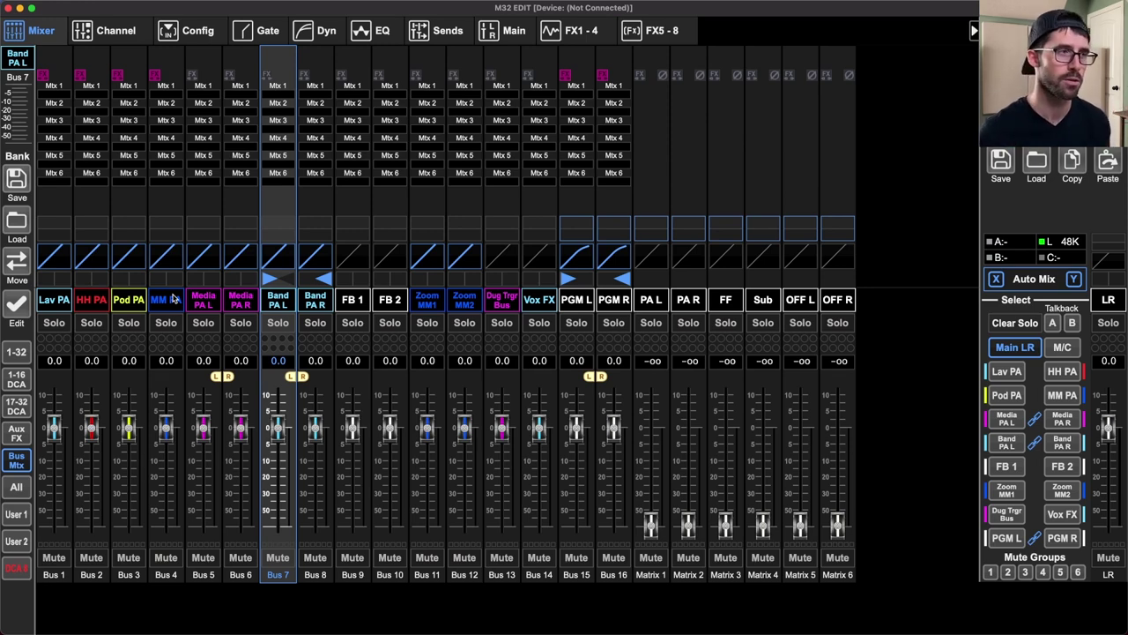
- Open the Lav PA channel overview, then select the FB 1 bus (Bus 9)
{"action": "left_click", "coordinate": [55, 302]}
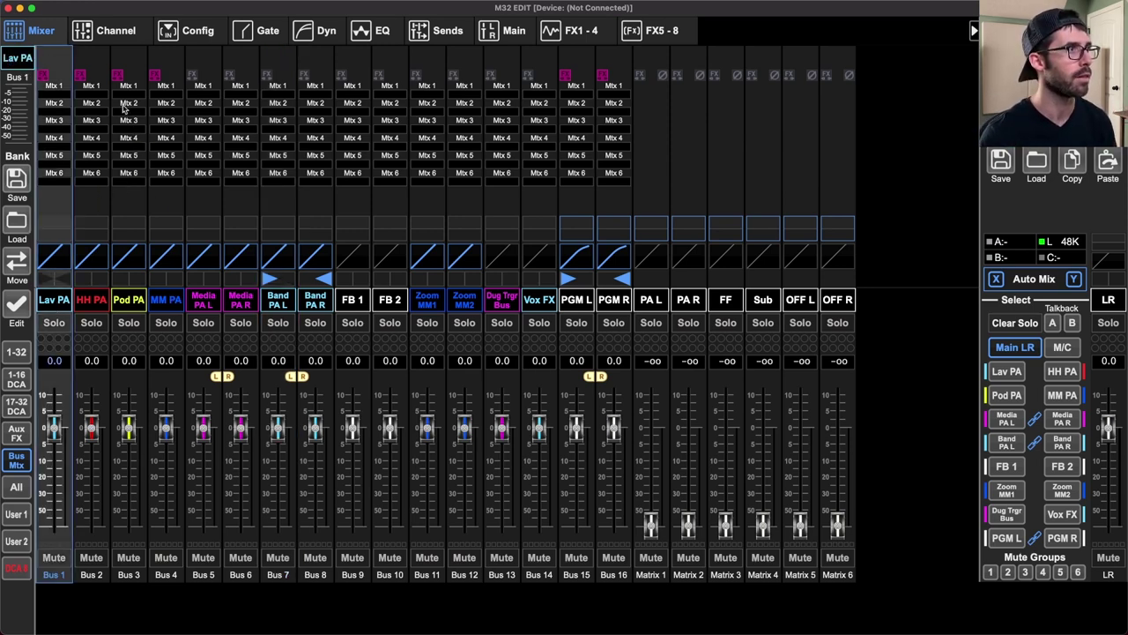
{"action": "left_click", "coordinate": [196, 30]}
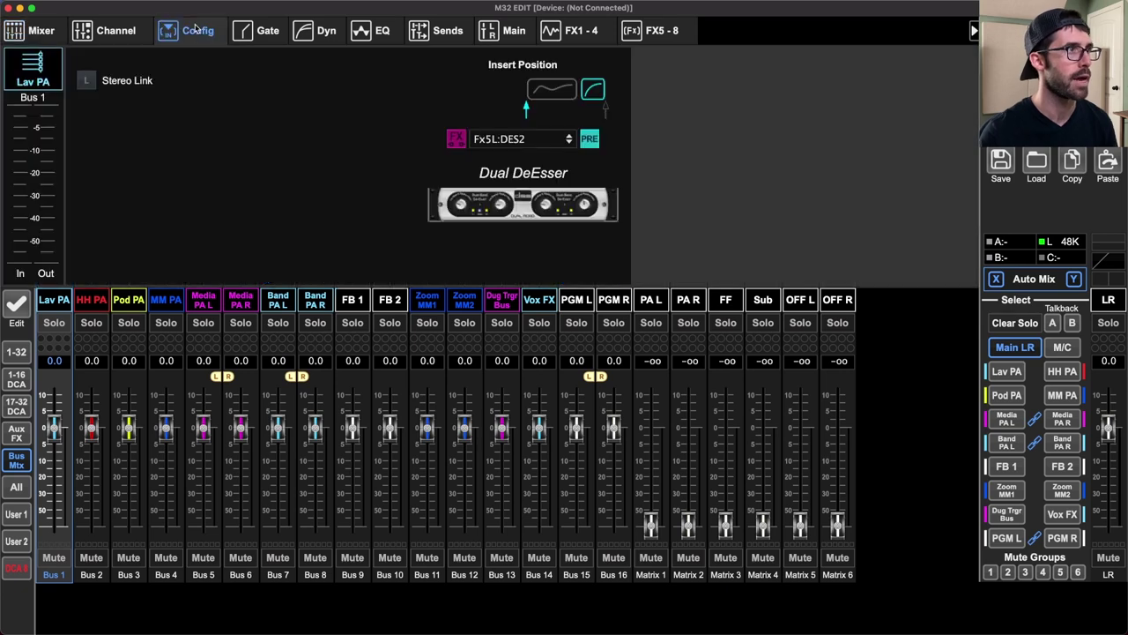
{"action": "left_click", "coordinate": [118, 32]}
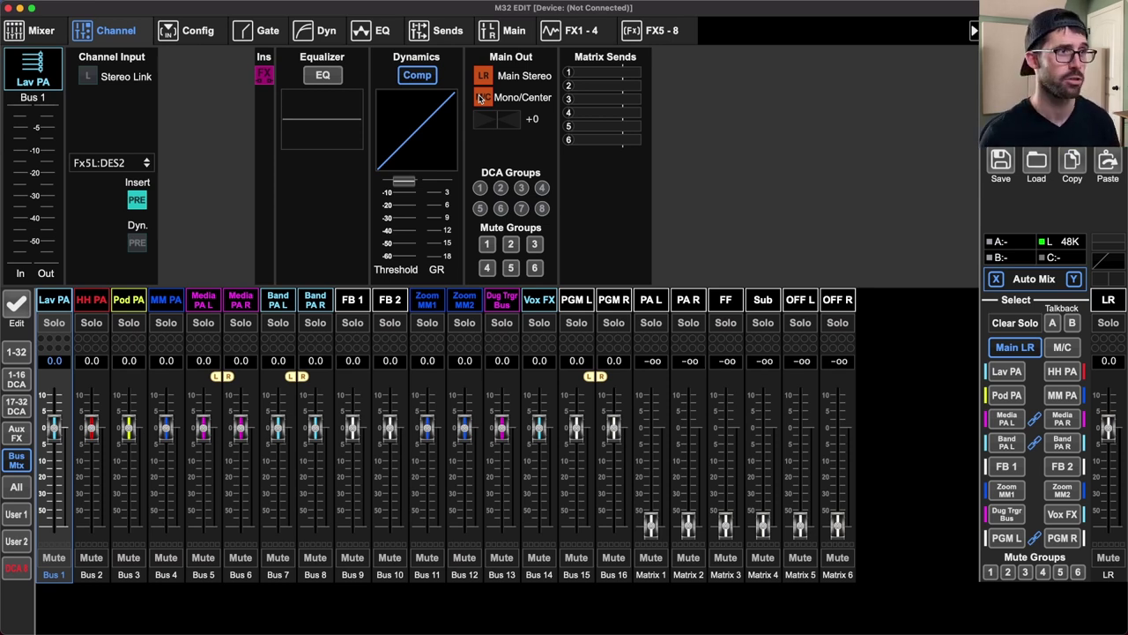
{"action": "left_click", "coordinate": [347, 304]}
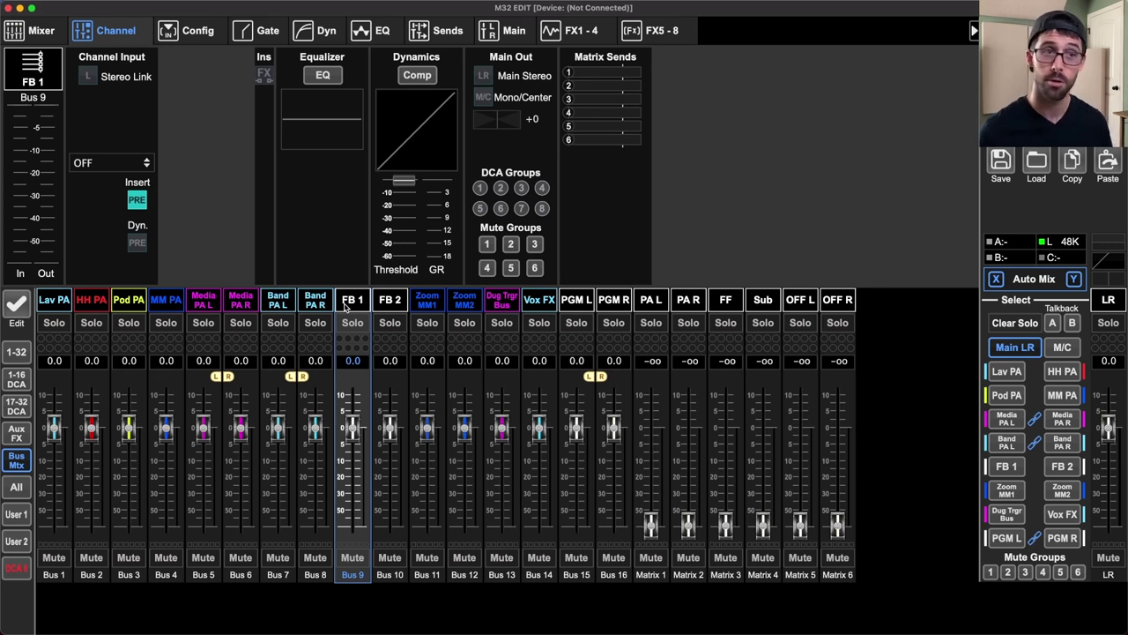
- Compare the FB 1 and FB 2 buses, then move on to Zoom MM1 (Bus 11)
{"action": "key", "text": "Right"}
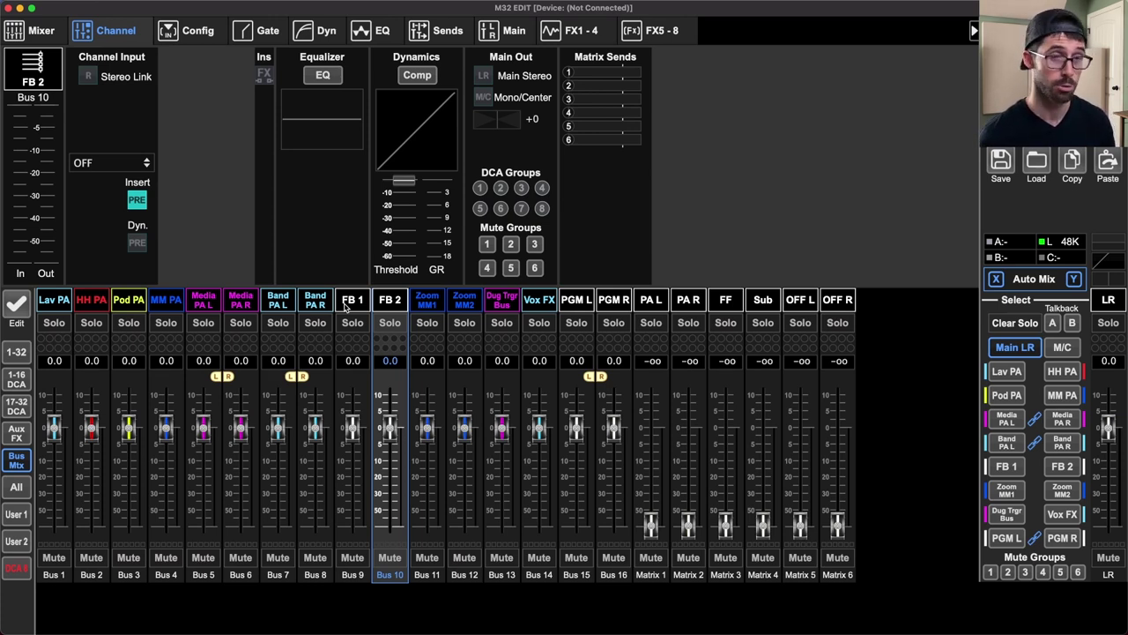
{"action": "left_click", "coordinate": [344, 306]}
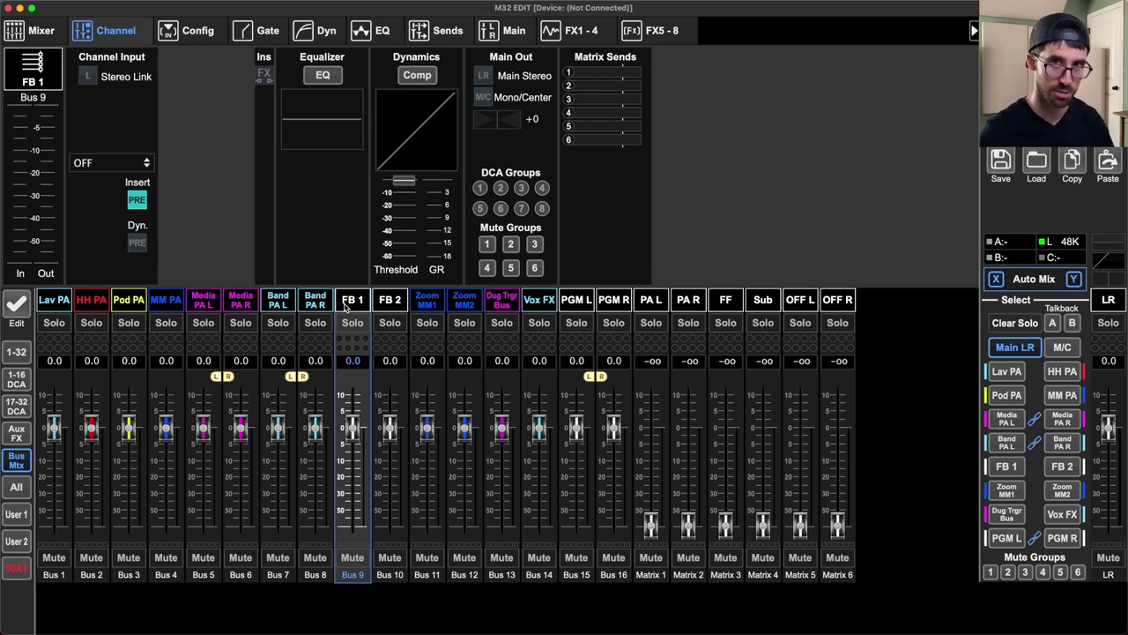
{"action": "key", "text": "Right"}
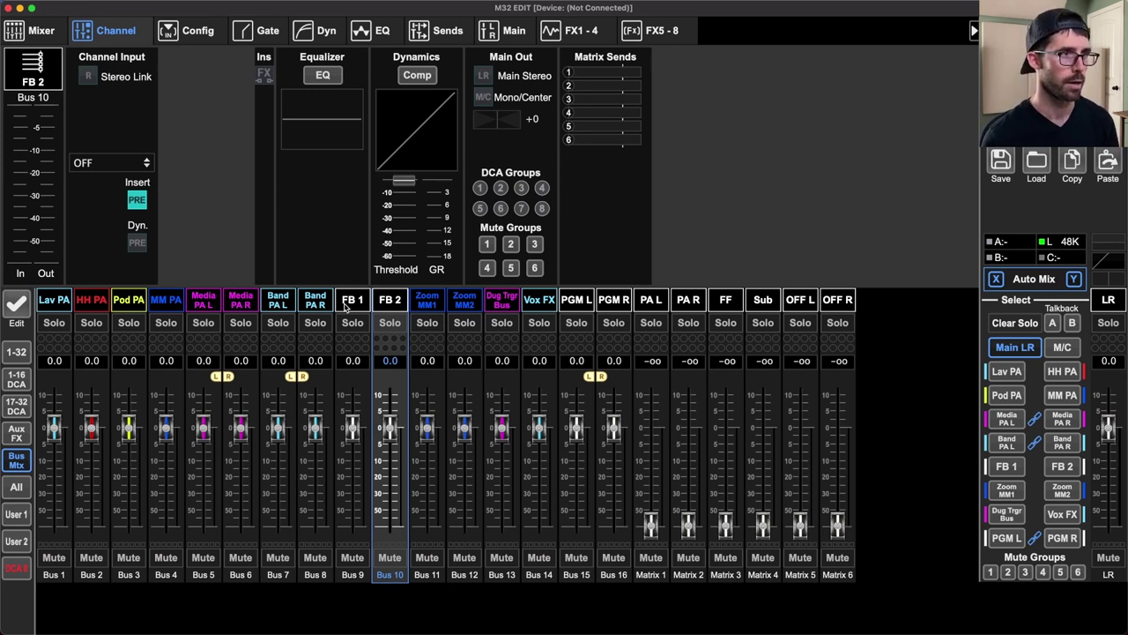
{"action": "key", "text": "Right"}
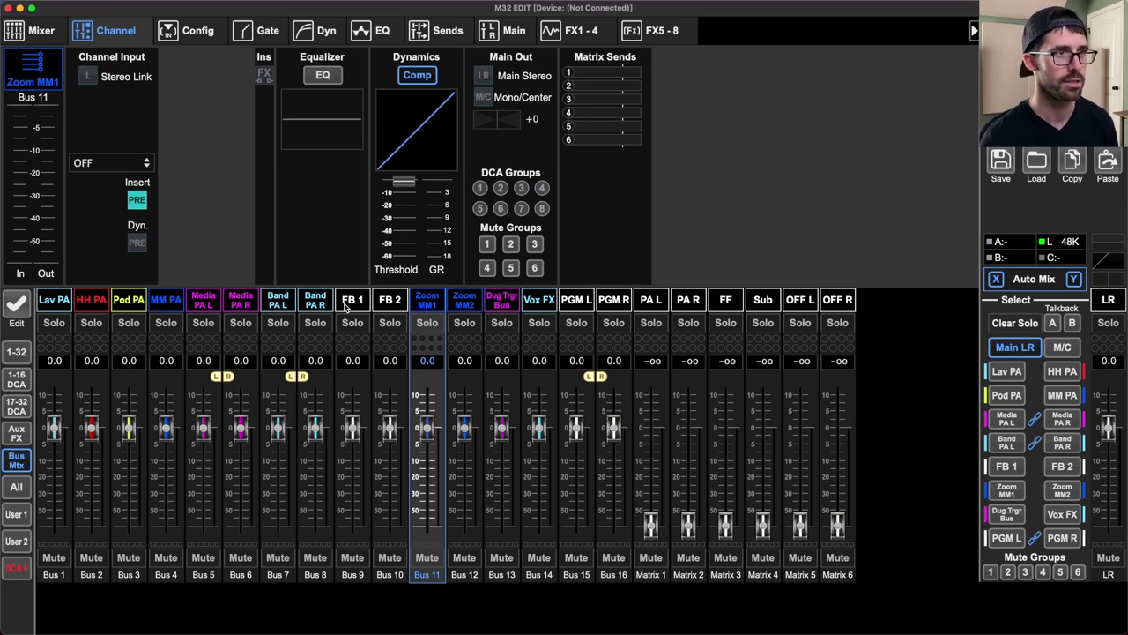
- Pick Zoom MM1 in the Select panel, view its send levels across input channels, then return to Bus/Mtx
{"action": "key", "text": "Right"}
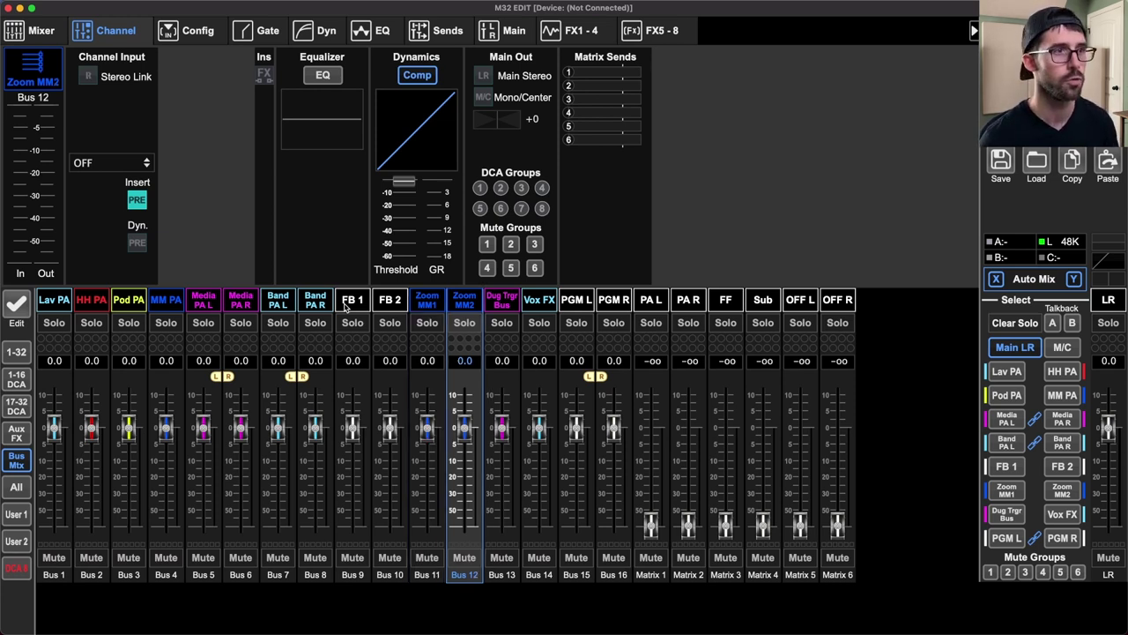
{"action": "key", "text": "Left"}
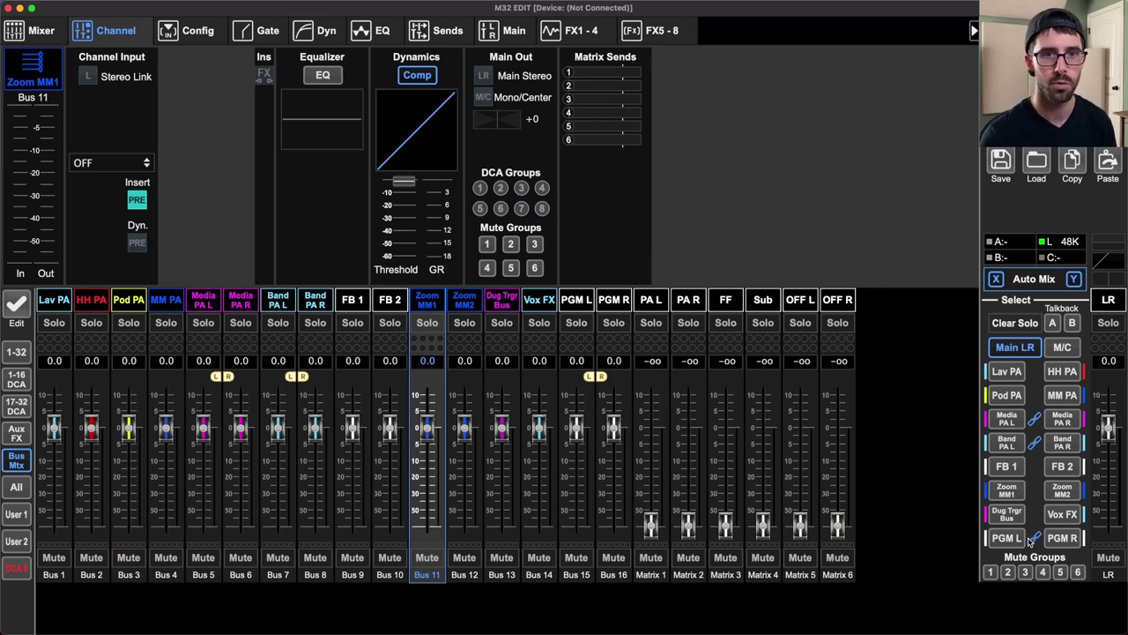
{"action": "left_click", "coordinate": [1006, 494]}
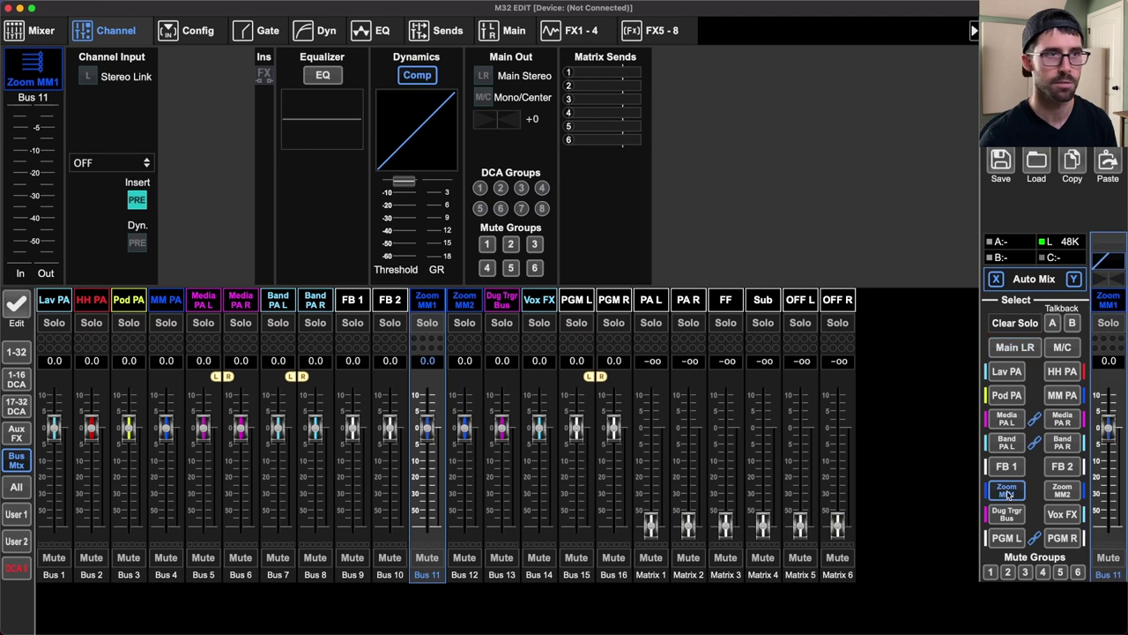
{"action": "left_click", "coordinate": [18, 352]}
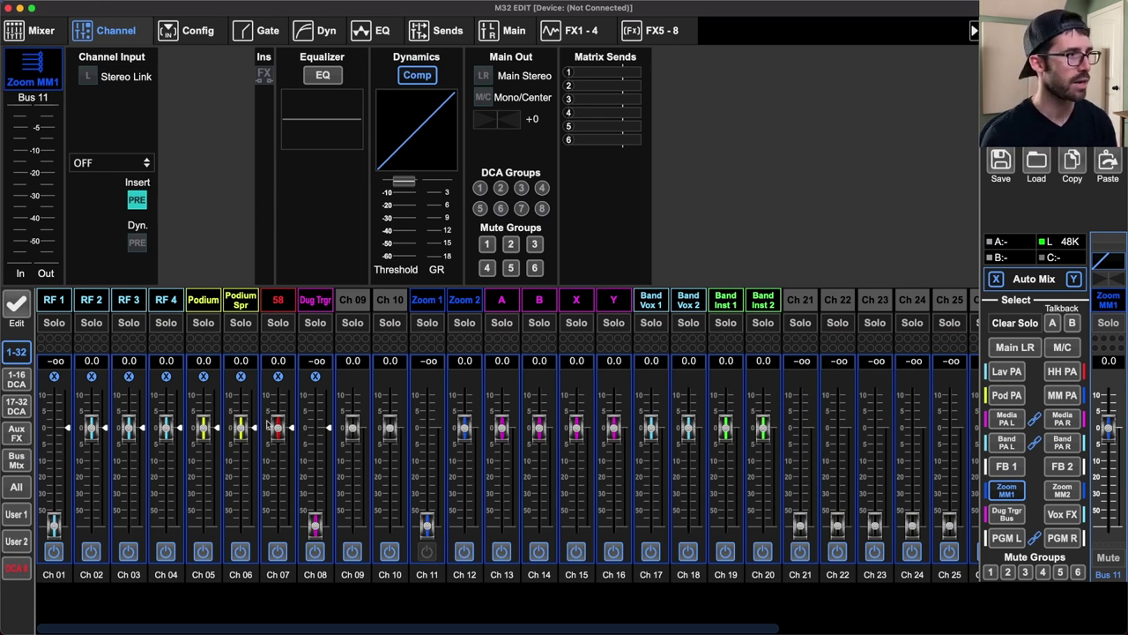
{"action": "left_click", "coordinate": [22, 460]}
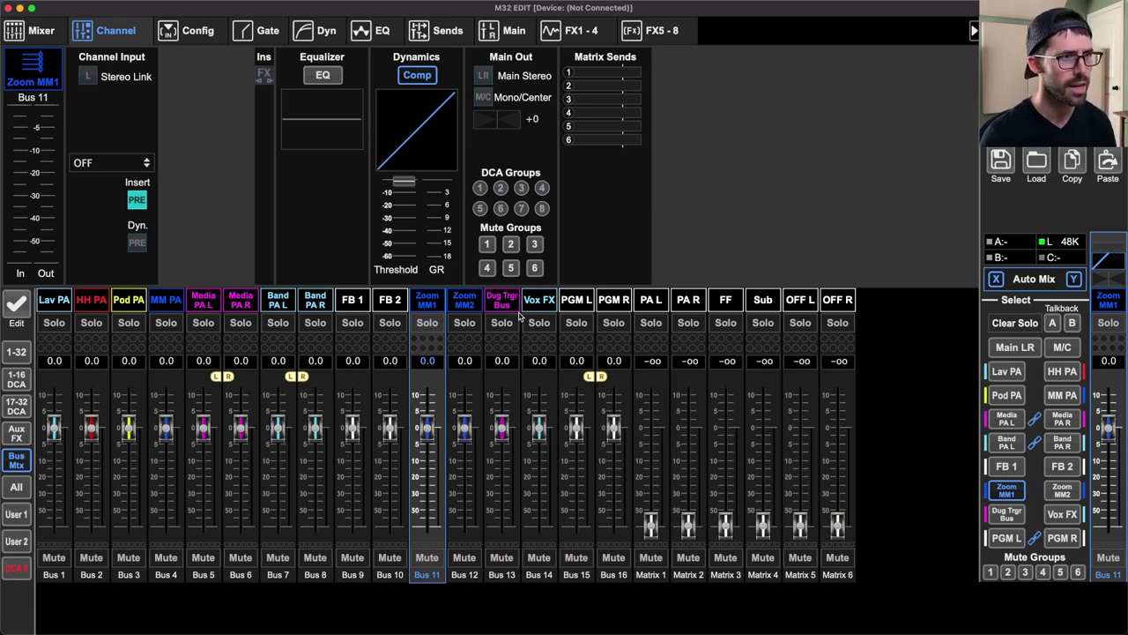
- Select the Dug Trgr Bus (Bus 13), then move on to the Vox FX bus (Bus 14)
{"action": "left_click", "coordinate": [501, 302]}
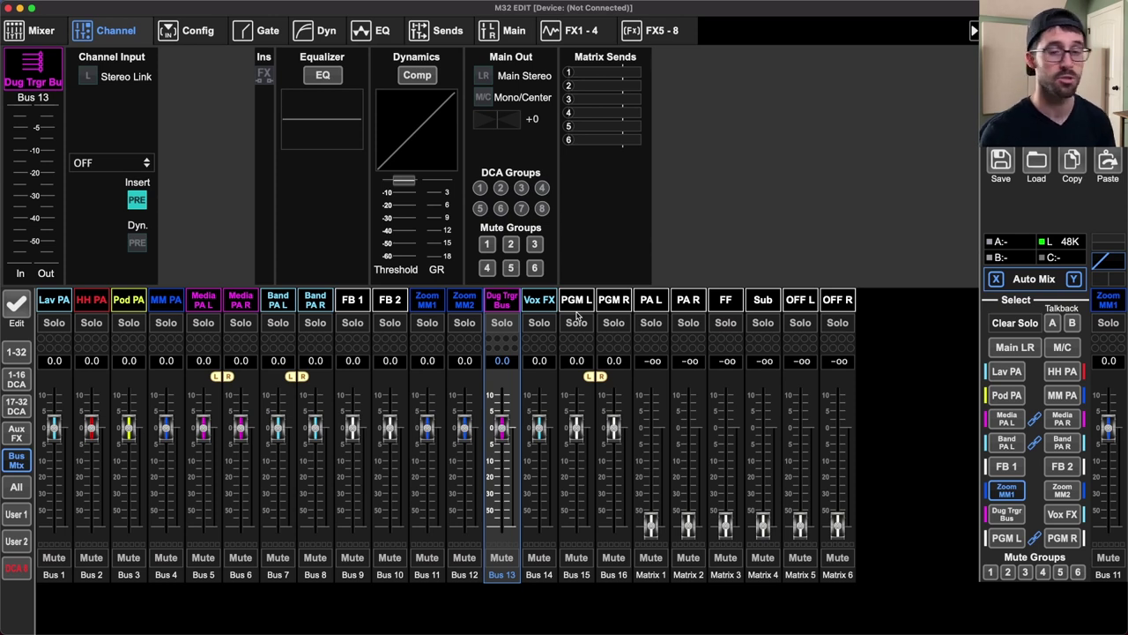
{"action": "key", "text": "Right"}
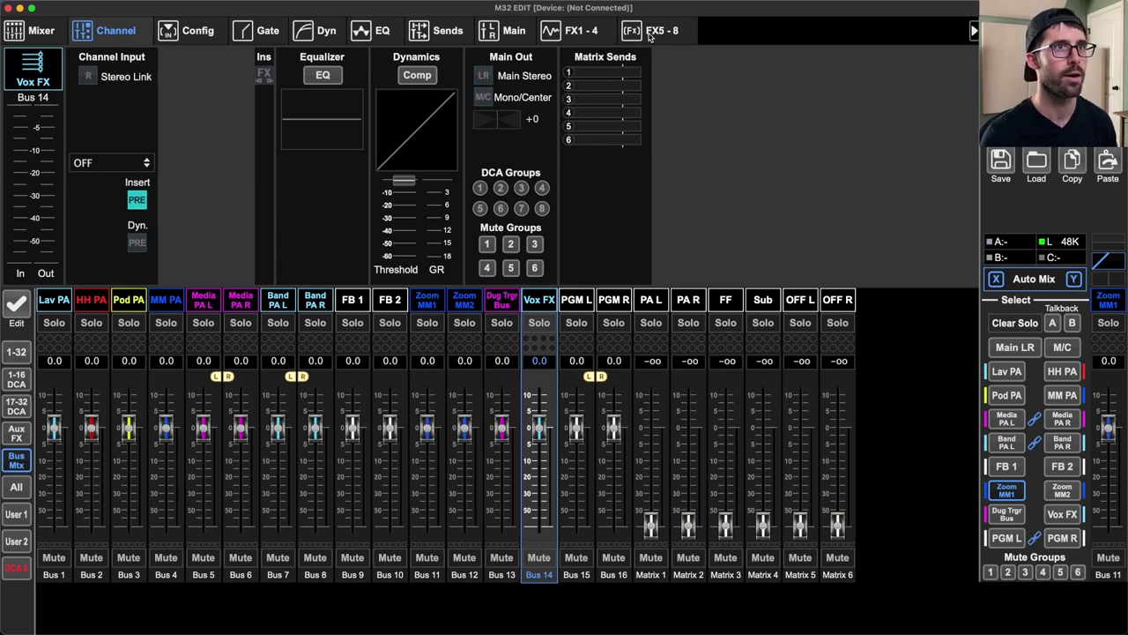
- Review FX racks 1–4 (Hall Reverb, Rich Plate Reverb, two Stereo Delays), then select the PGM L bus
{"action": "left_click", "coordinate": [649, 36]}
{"action": "left_click", "coordinate": [595, 35]}
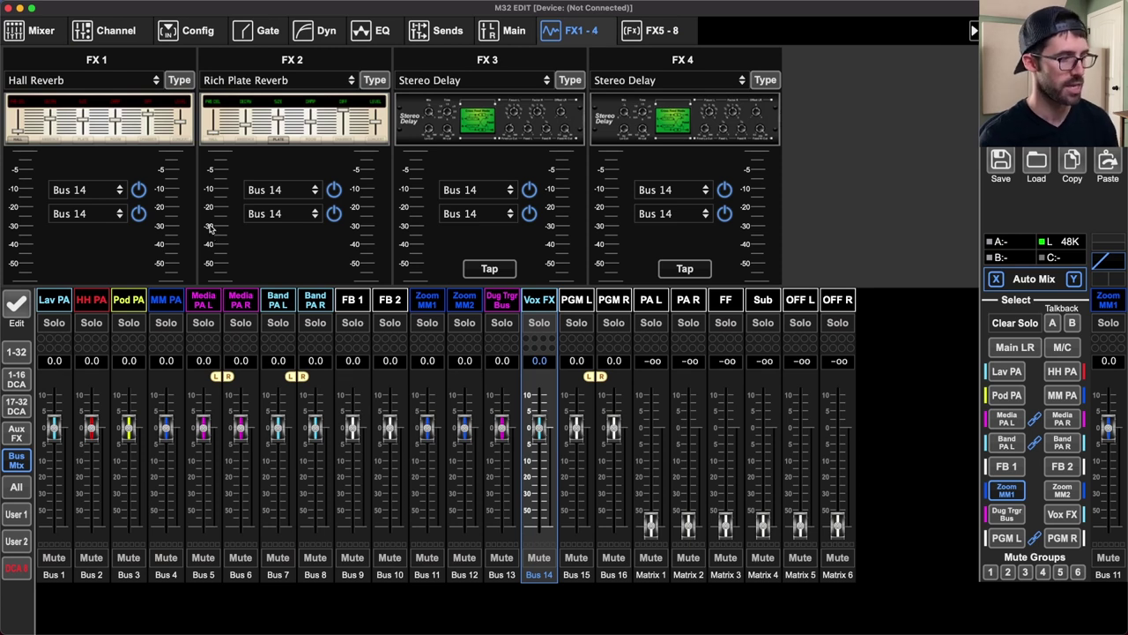
{"action": "mouse_move", "coordinate": [45, 156]}
{"action": "left_mouse_down"}
{"action": "mouse_move", "coordinate": [197, 209]}
{"action": "mouse_move", "coordinate": [749, 242]}
{"action": "left_mouse_up"}
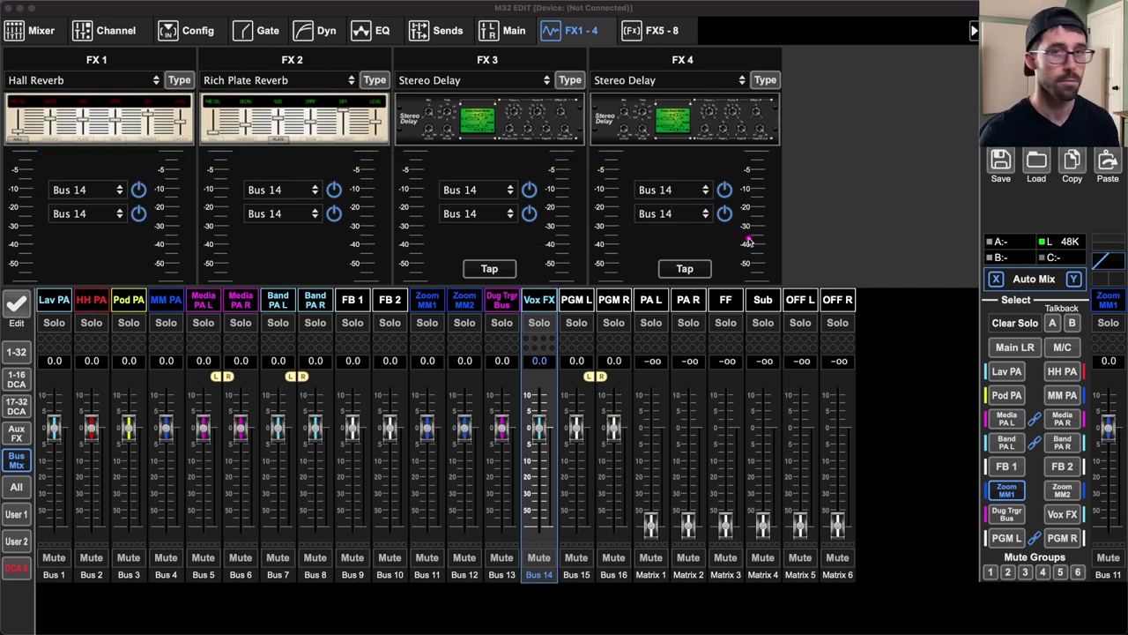
{"action": "left_click", "coordinate": [585, 302]}
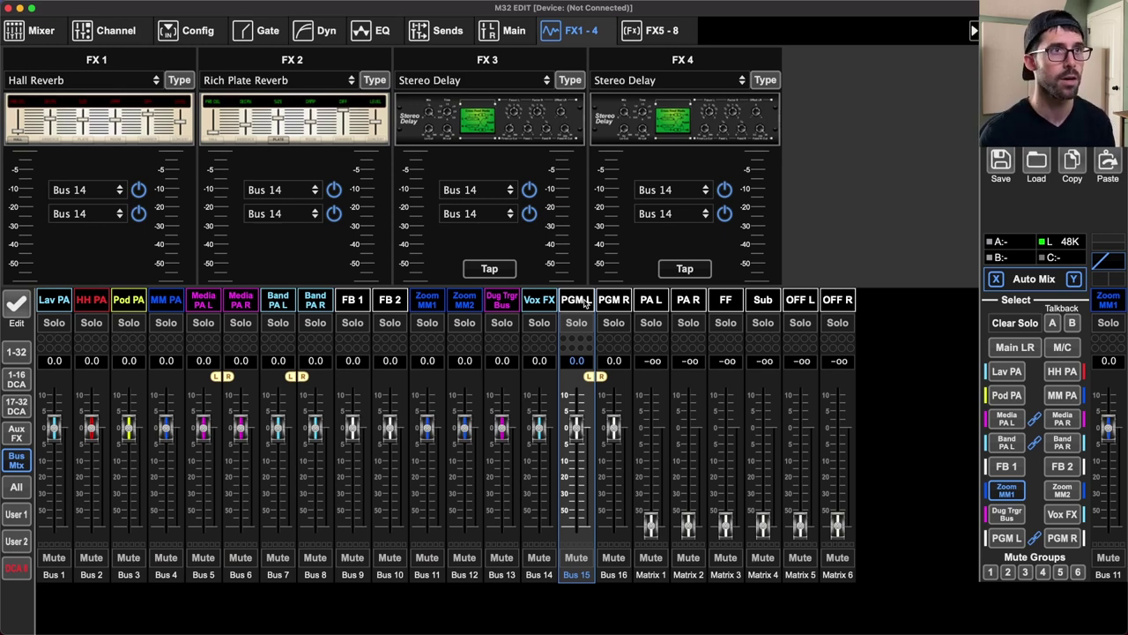
{"action": "left_click", "coordinate": [664, 33]}
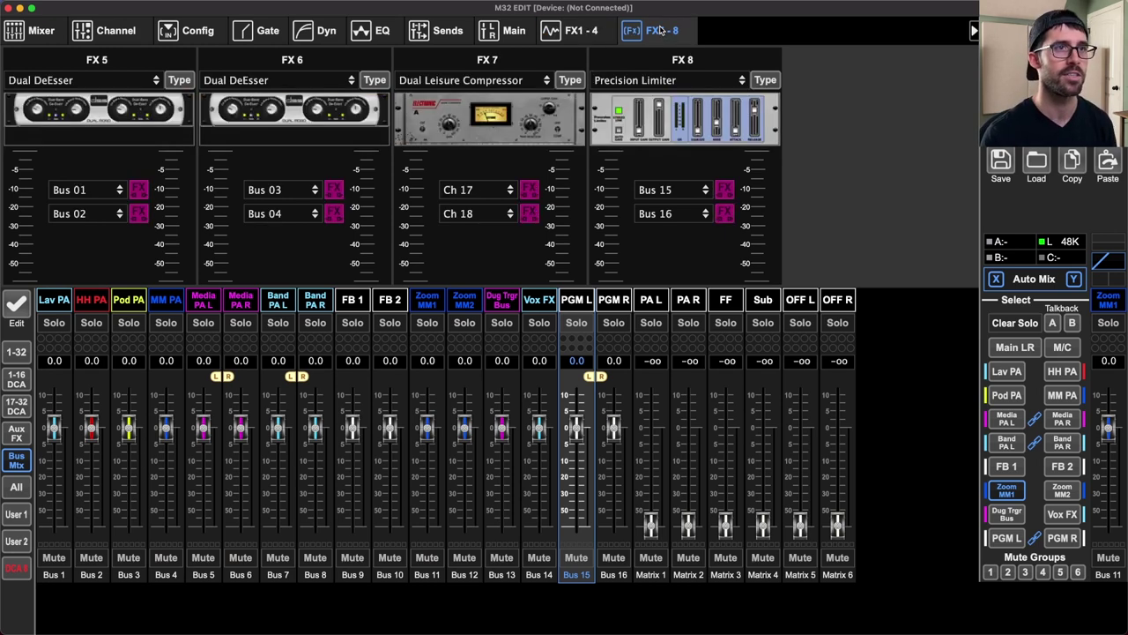
{"action": "left_click", "coordinate": [668, 104]}
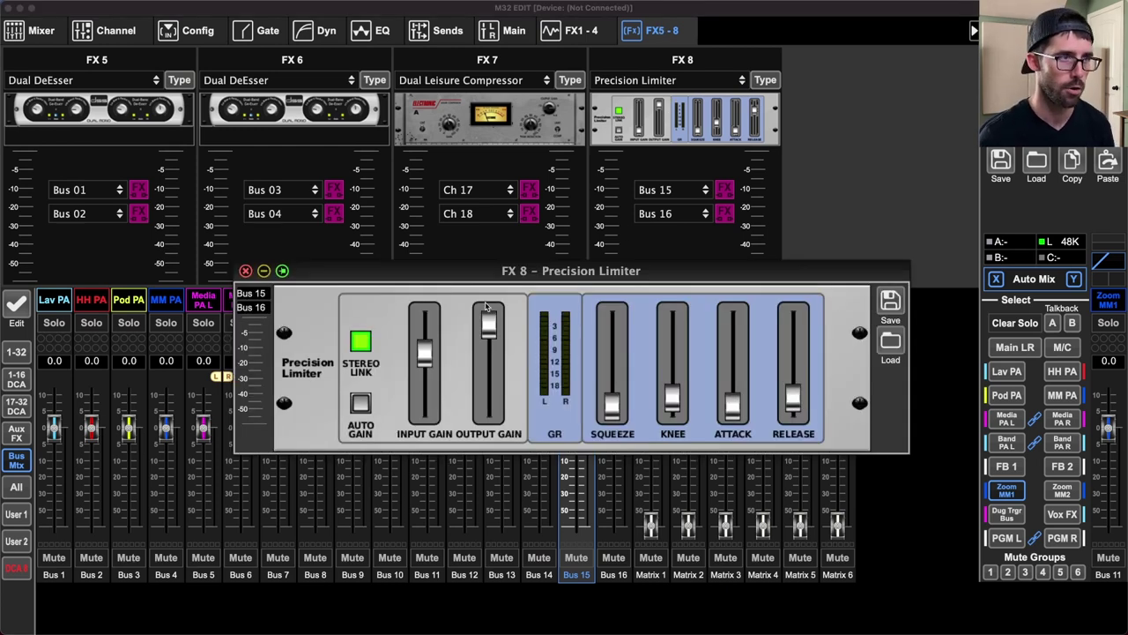
{"action": "mouse_move", "coordinate": [423, 355]}
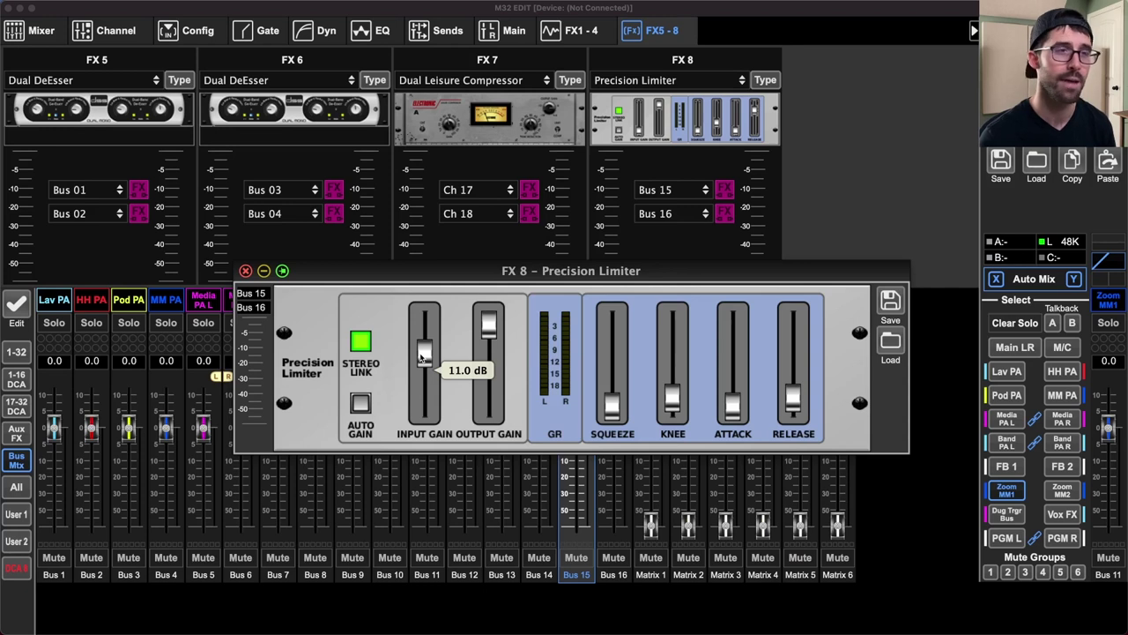
{"action": "mouse_move", "coordinate": [489, 333]}
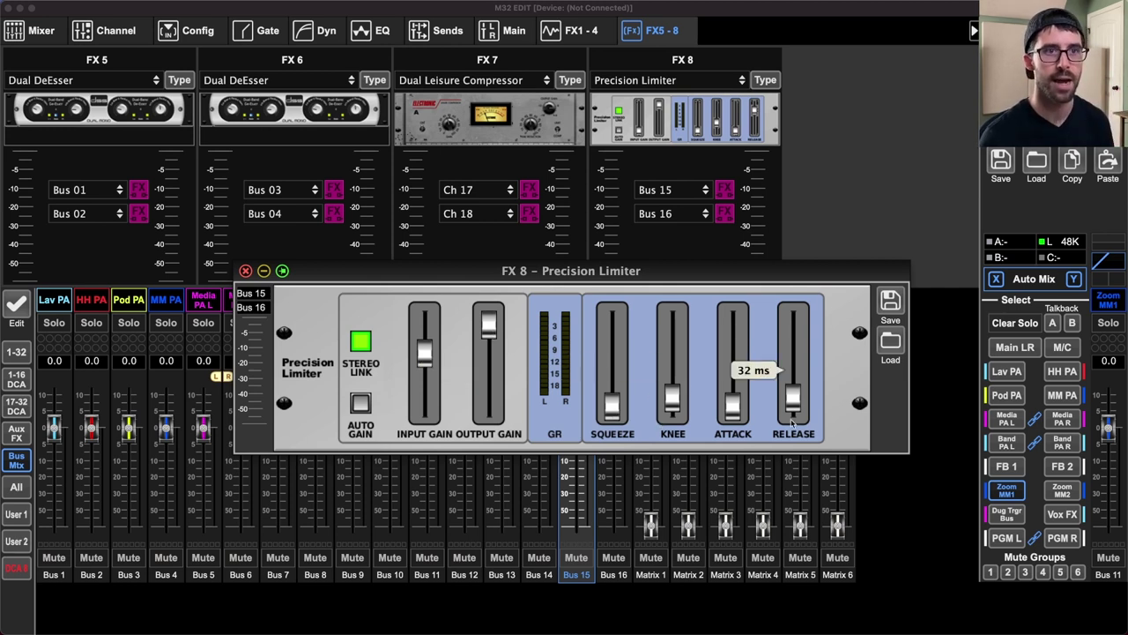
{"action": "mouse_move", "coordinate": [672, 410]}
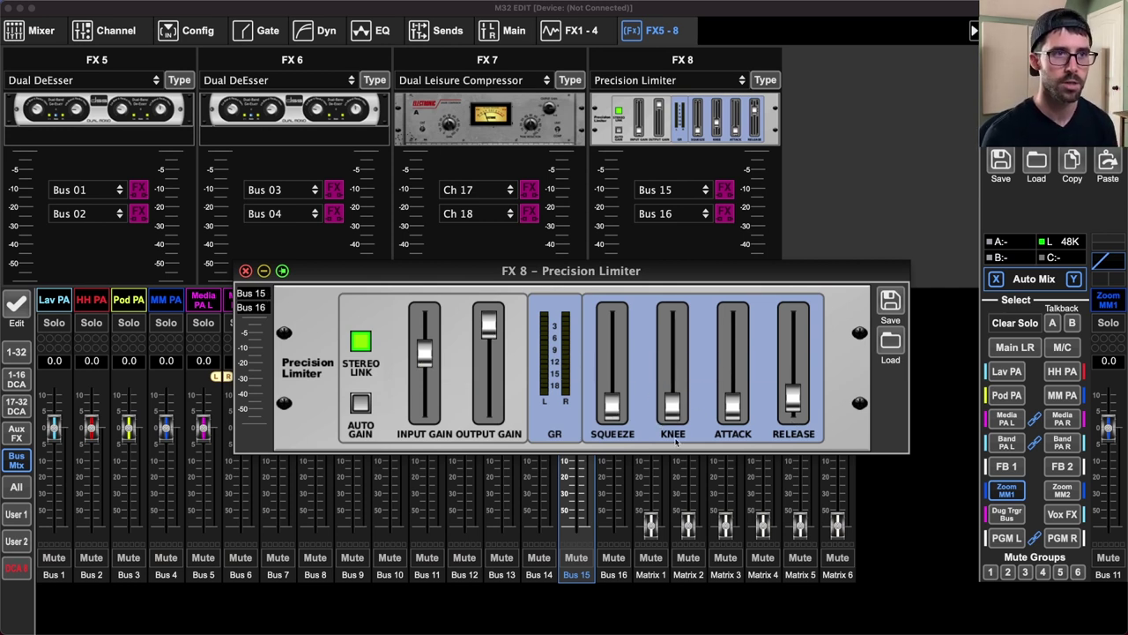
{"action": "mouse_move", "coordinate": [736, 414]}
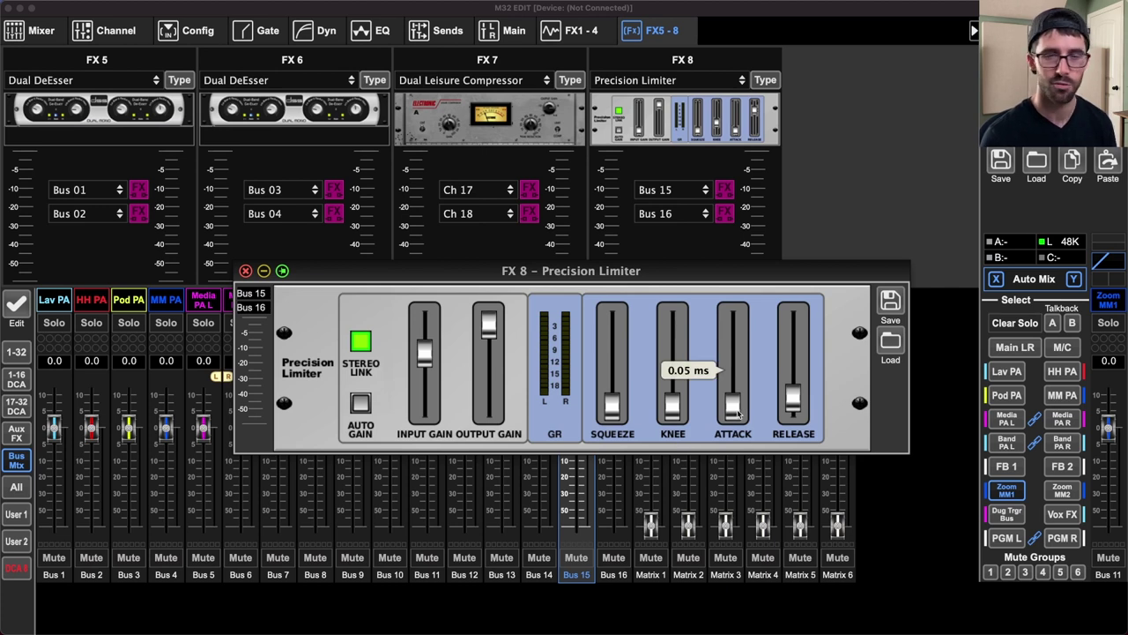
{"action": "mouse_move", "coordinate": [790, 398]}
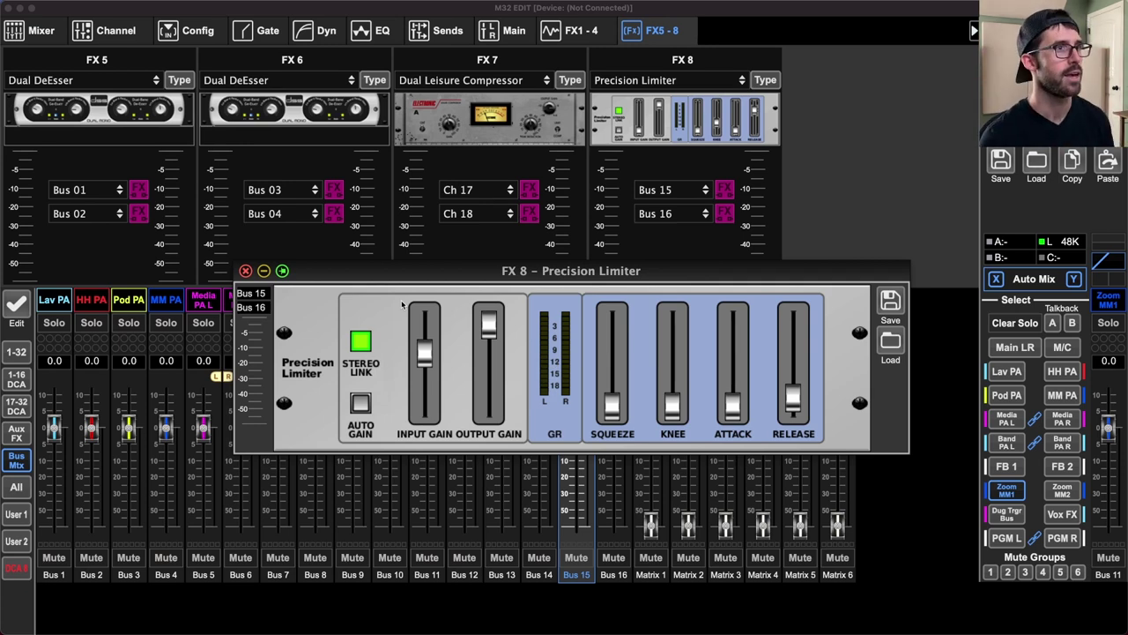
- Close the FX 8 limiter and step through matrix outputs PA L to OFF, then back to PA L
{"action": "left_click", "coordinate": [245, 270]}
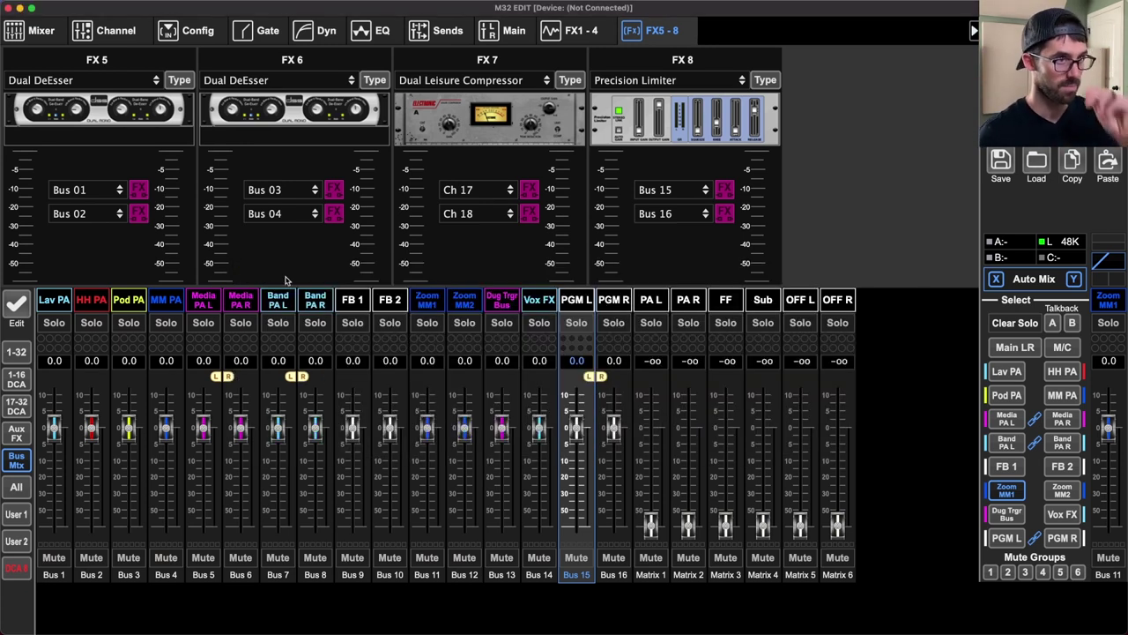
{"action": "left_click", "coordinate": [650, 305]}
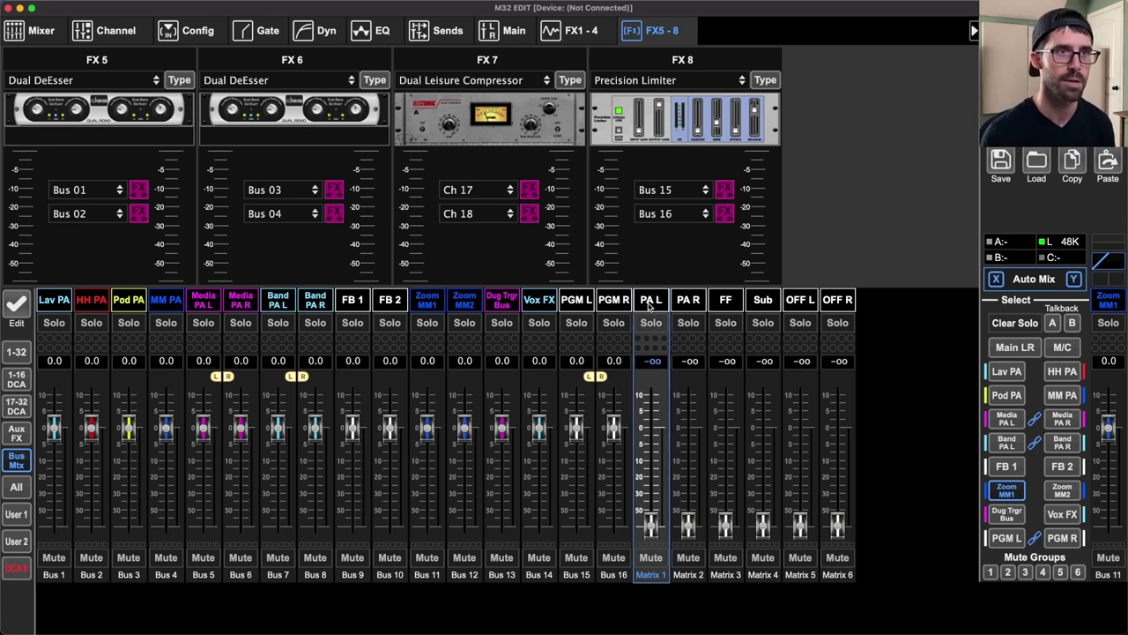
{"action": "key", "text": "Right"}
{"action": "key", "text": "Right"}
{"action": "key", "text": "Right"}
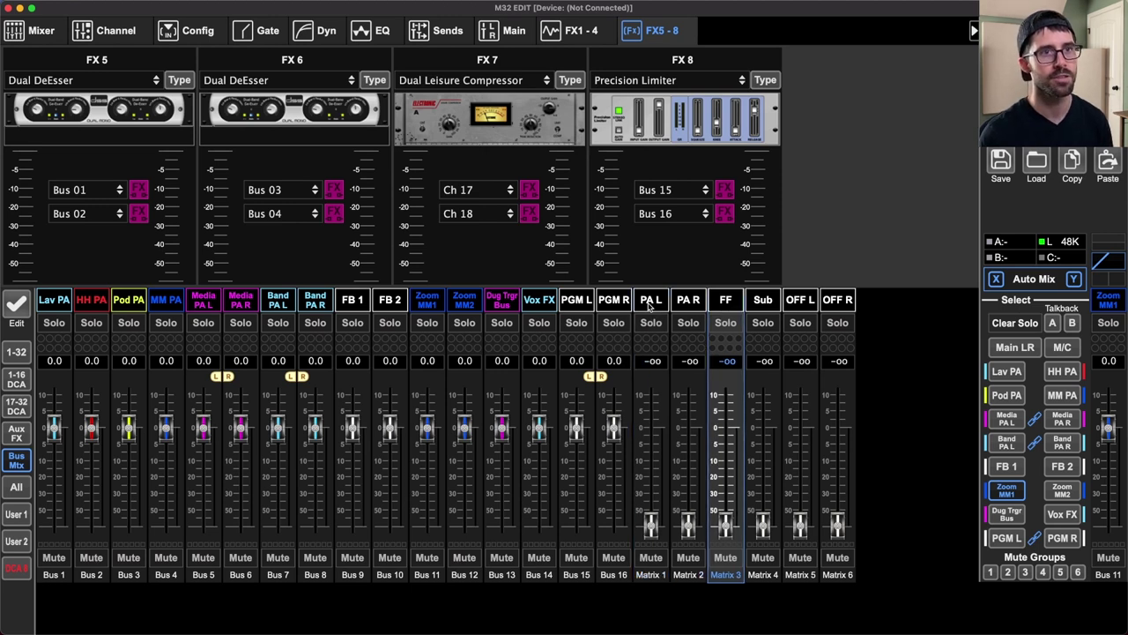
{"action": "key", "text": "Right"}
{"action": "key", "text": "Right"}
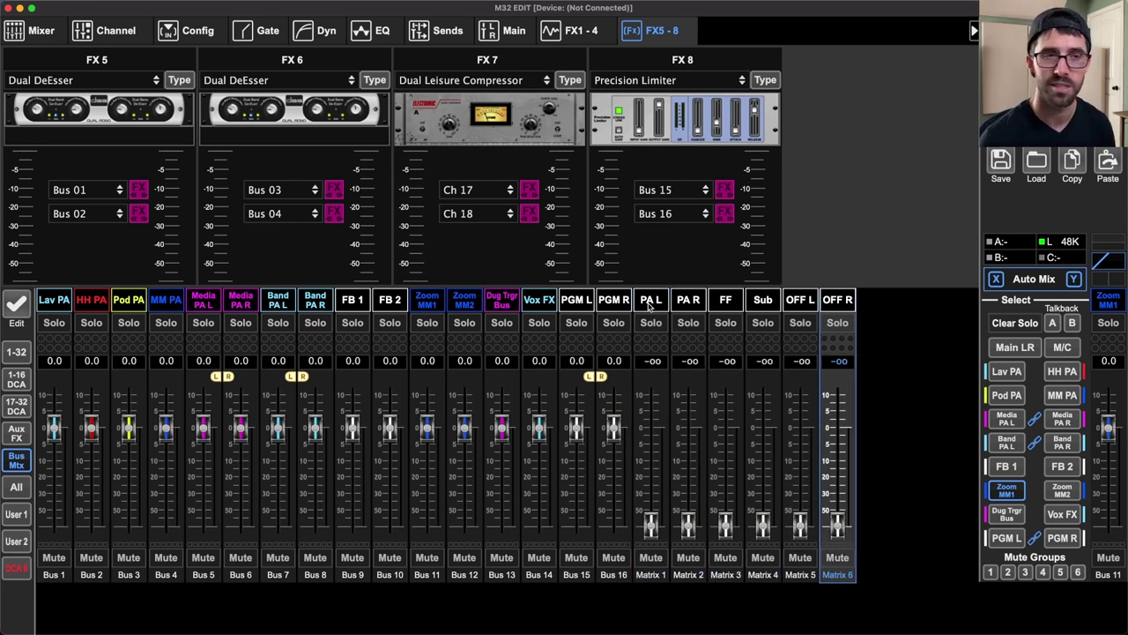
{"action": "key", "text": "Left"}
{"action": "key", "text": "Left"}
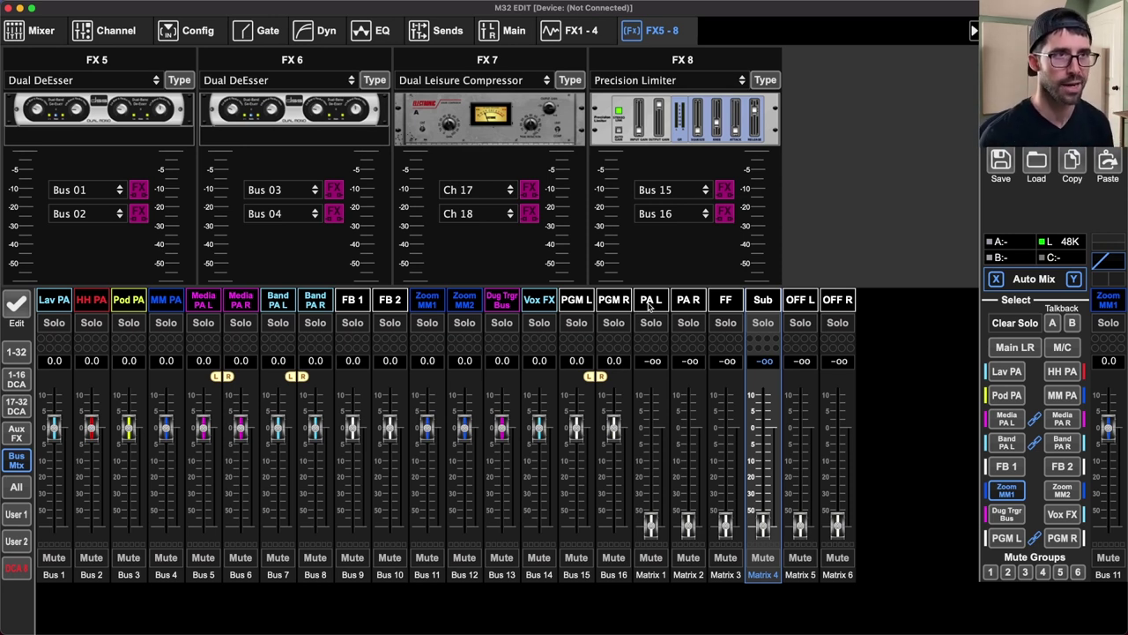
{"action": "key", "text": "Left"}
{"action": "key", "text": "Left"}
{"action": "key", "text": "Left"}
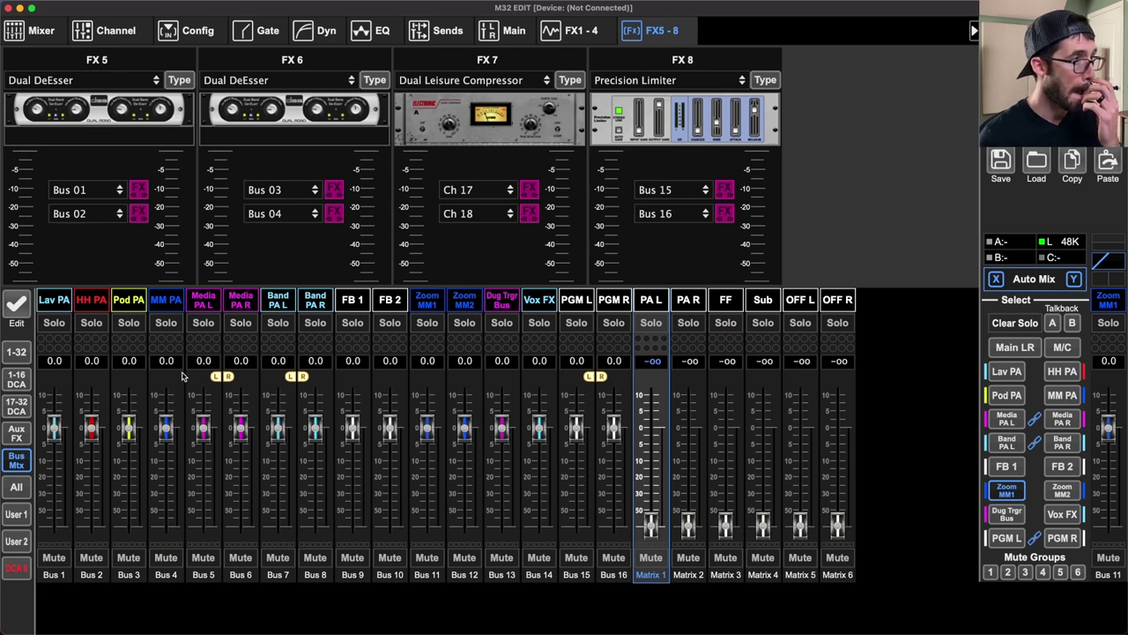
- Show input channels 1–32 and compare RF 1–RF 4 levels in the Lav PA and Main LR mixes
{"action": "left_click", "coordinate": [18, 353]}
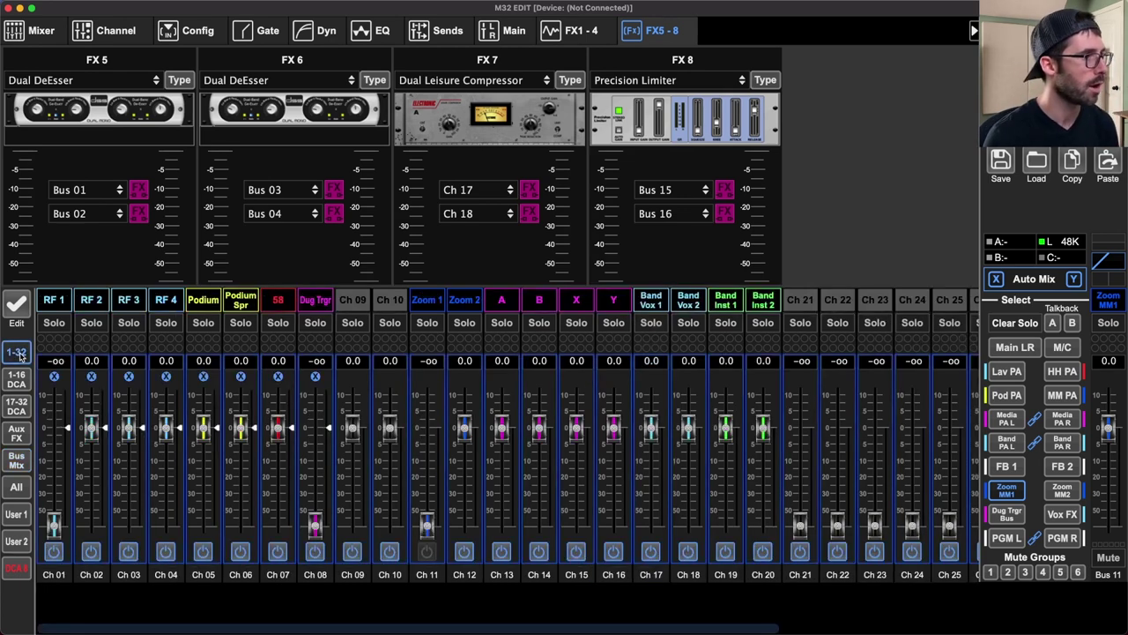
{"action": "left_click", "coordinate": [64, 305]}
{"action": "key", "text": "Right"}
{"action": "key", "text": "Right"}
{"action": "key", "text": "Right"}
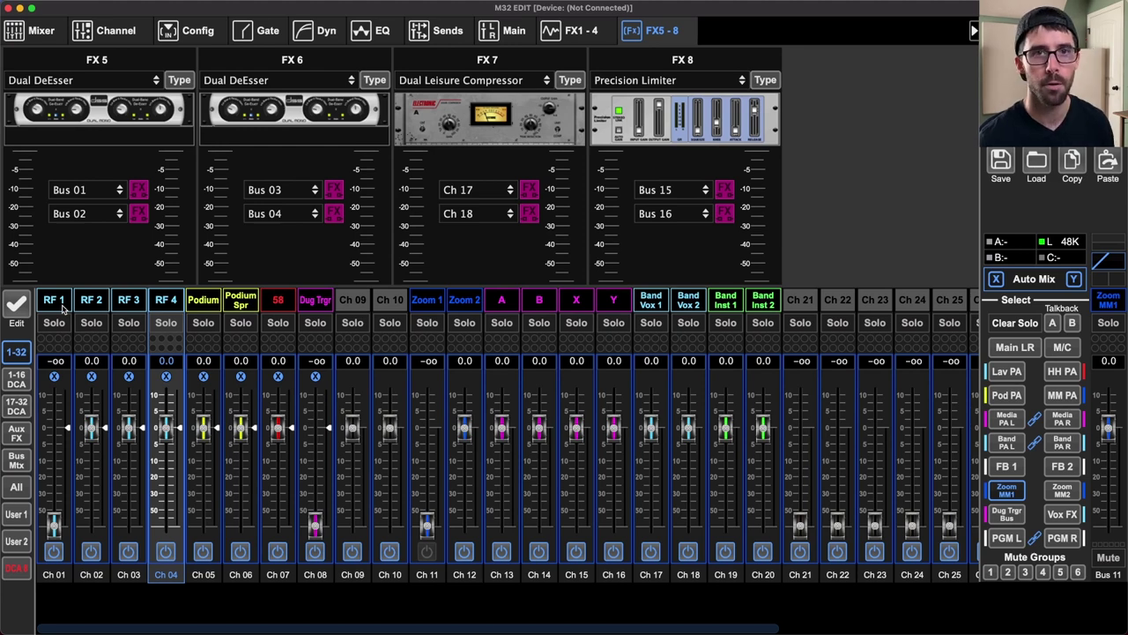
{"action": "left_click", "coordinate": [1010, 373]}
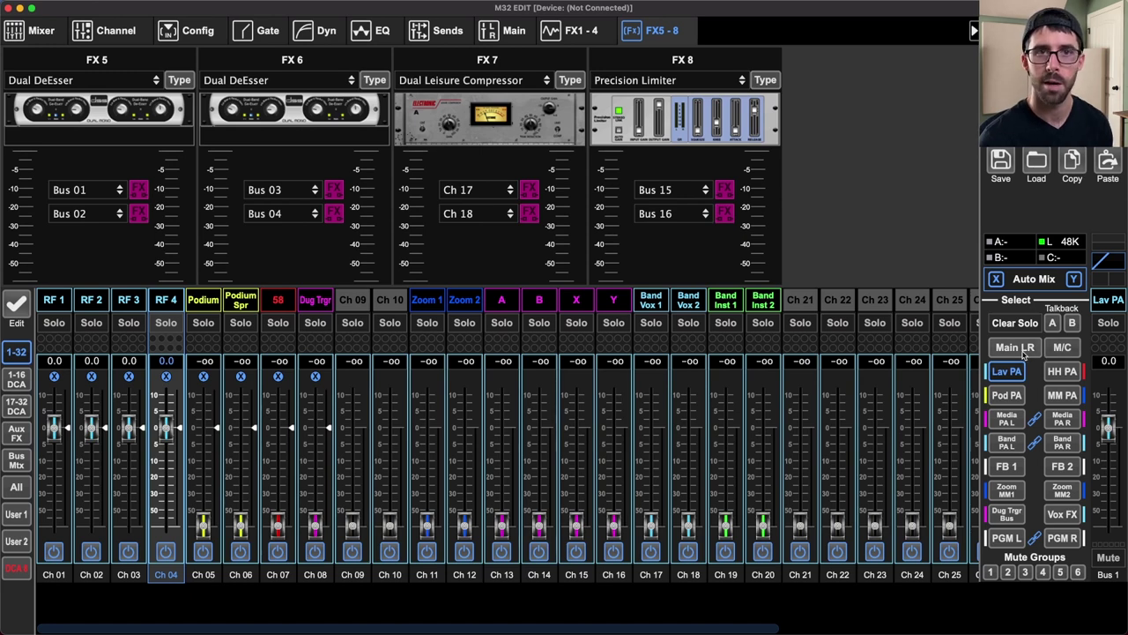
{"action": "left_click", "coordinate": [1022, 350]}
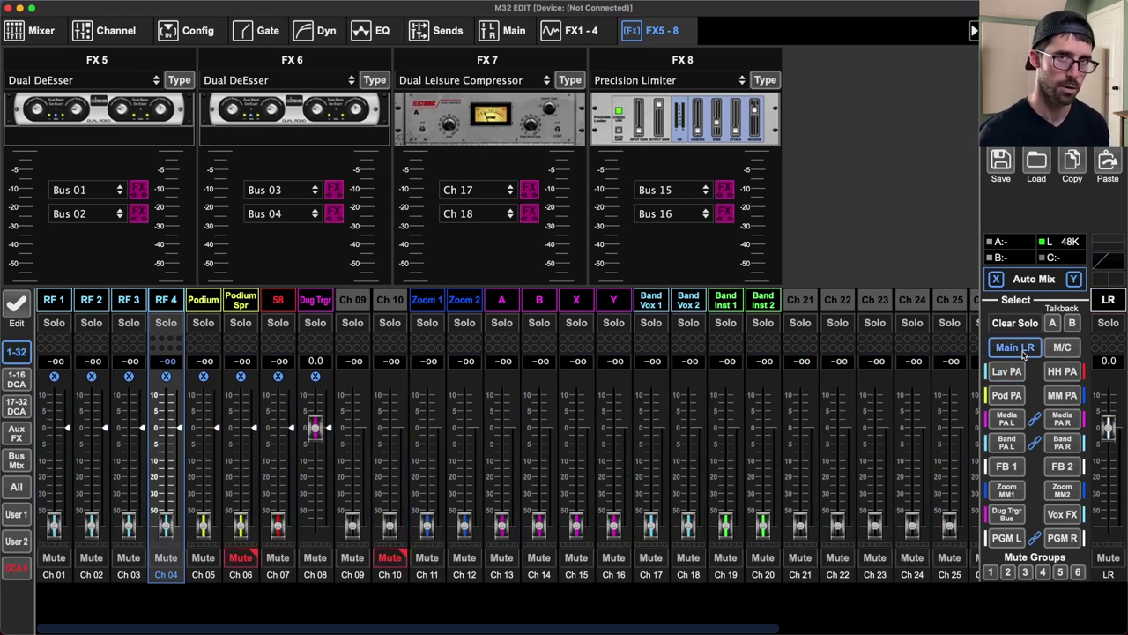
- Open RF 4's name editor, close it unchanged, and select RF 1 (Ch 01)
{"action": "double_click", "coordinate": [174, 300]}
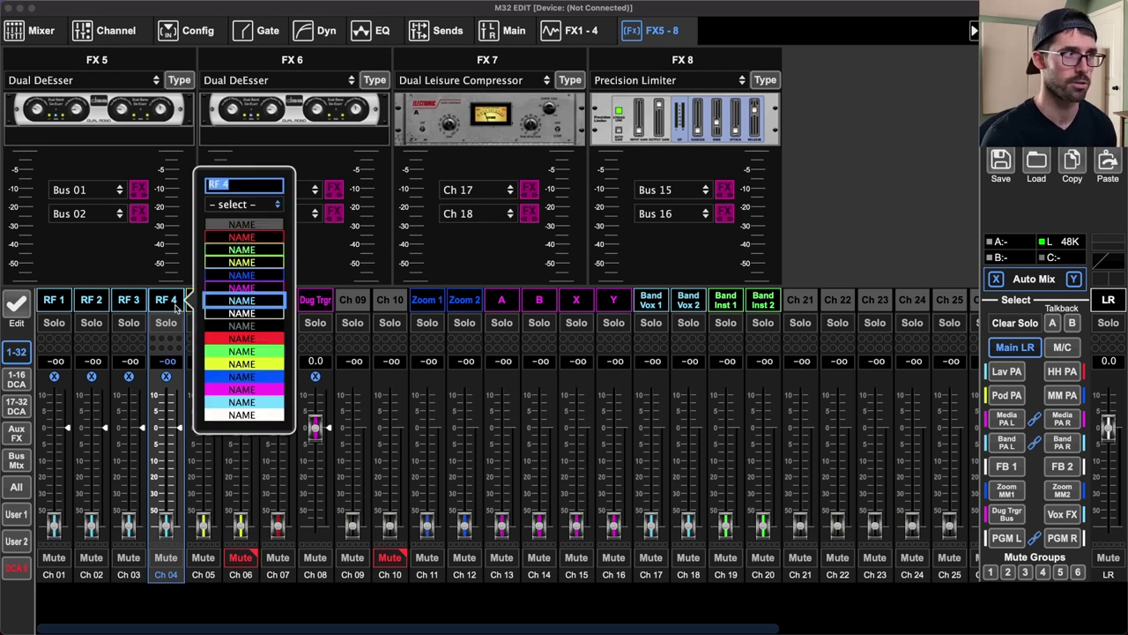
{"action": "left_click", "coordinate": [170, 306]}
{"action": "left_click", "coordinate": [58, 308]}
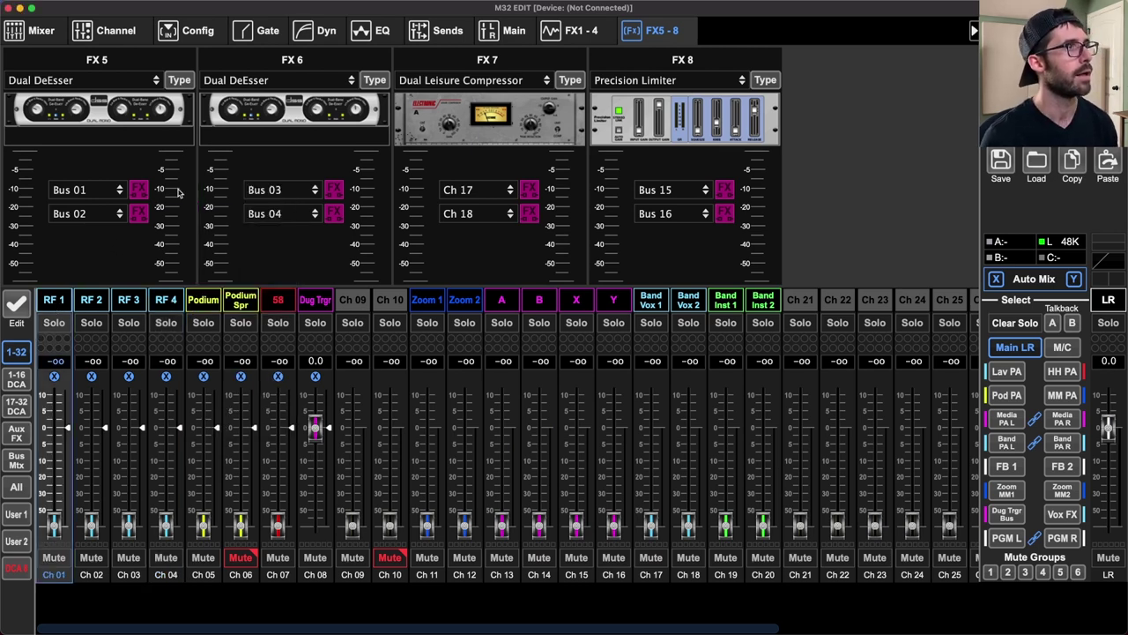
- Inspect RF 1's EQ and compressor settings, then show its sends to Buses 1–16
{"action": "left_click", "coordinate": [382, 30]}
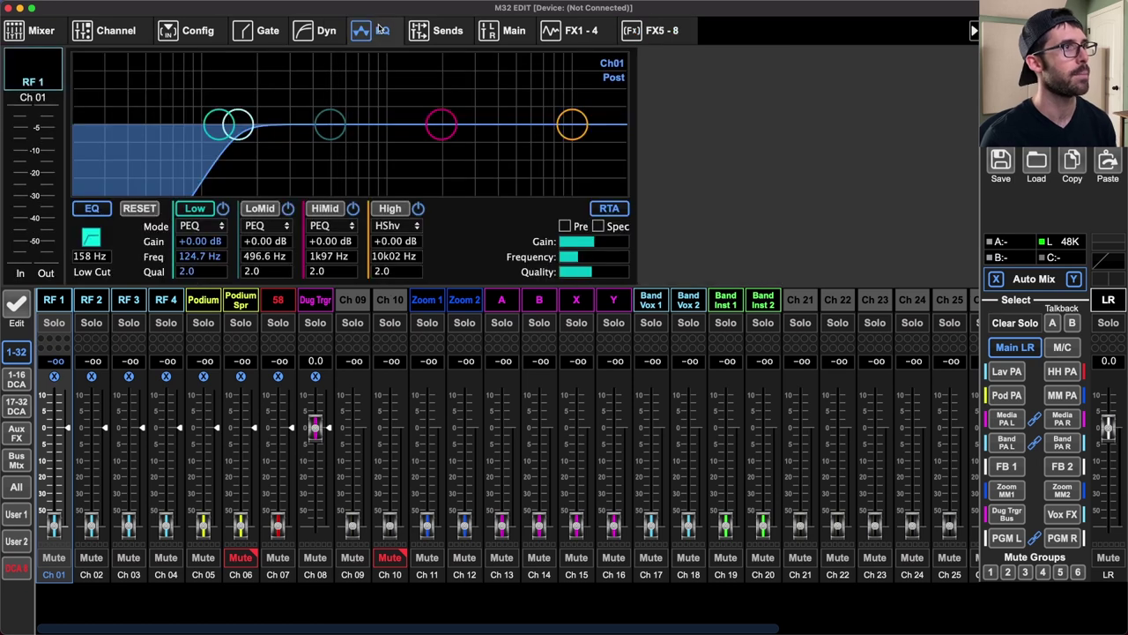
{"action": "left_click", "coordinate": [324, 33]}
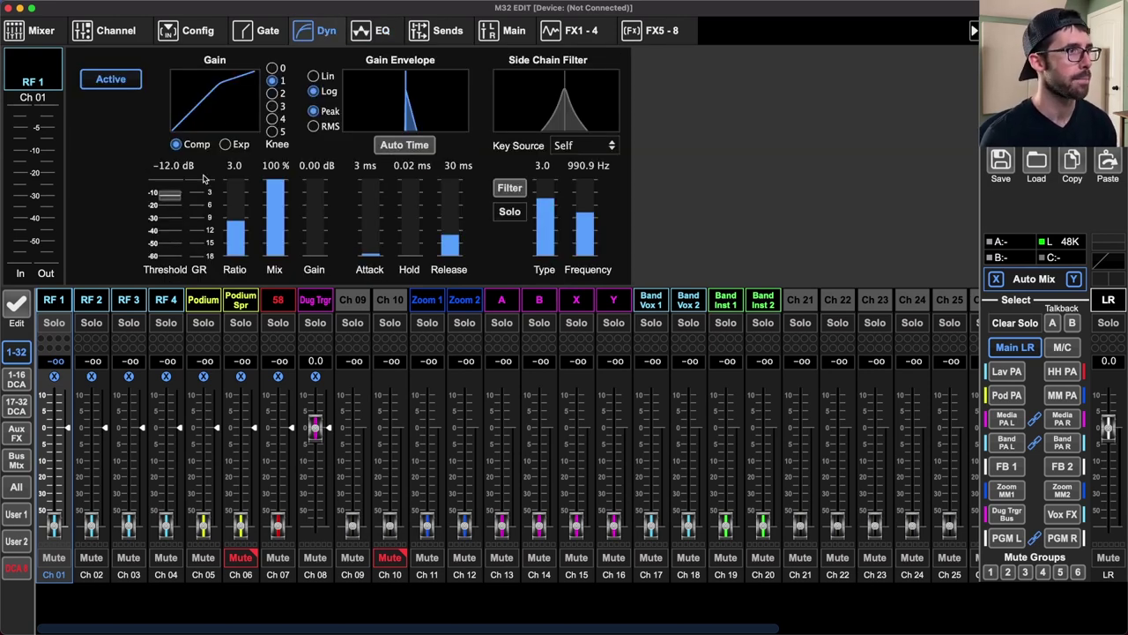
{"action": "mouse_move", "coordinate": [236, 206]}
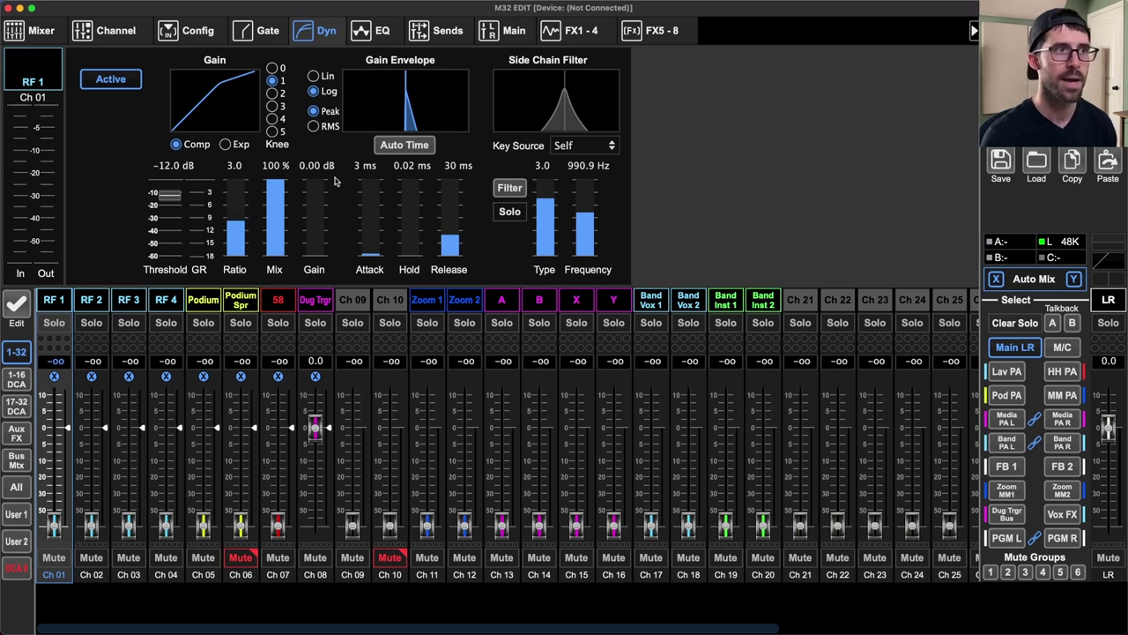
{"action": "mouse_move", "coordinate": [359, 194]}
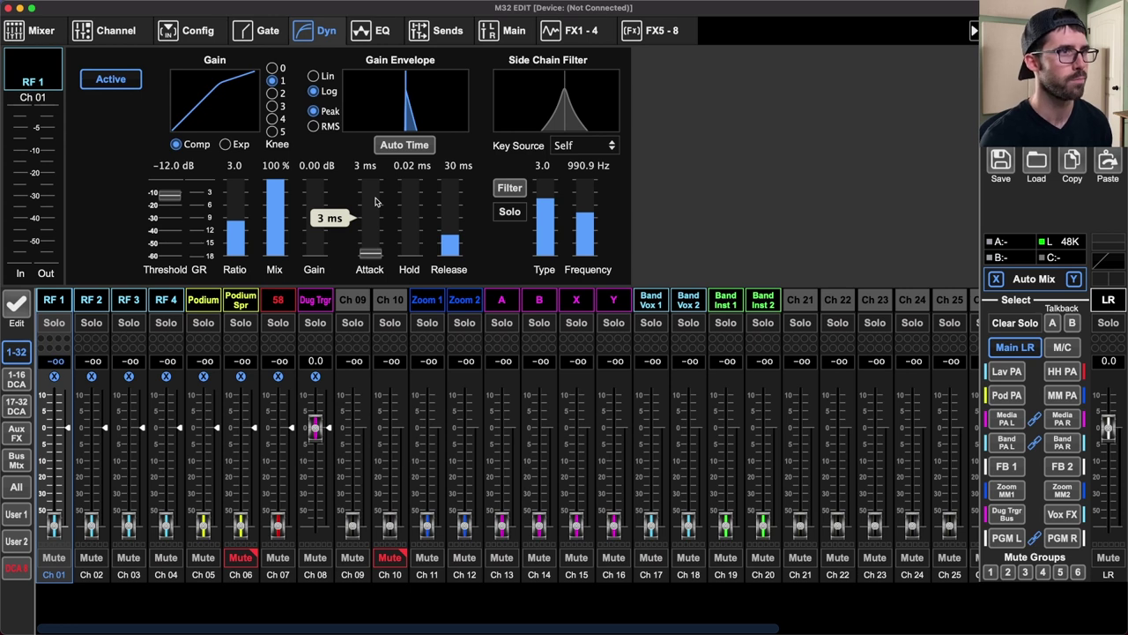
{"action": "mouse_move", "coordinate": [412, 208]}
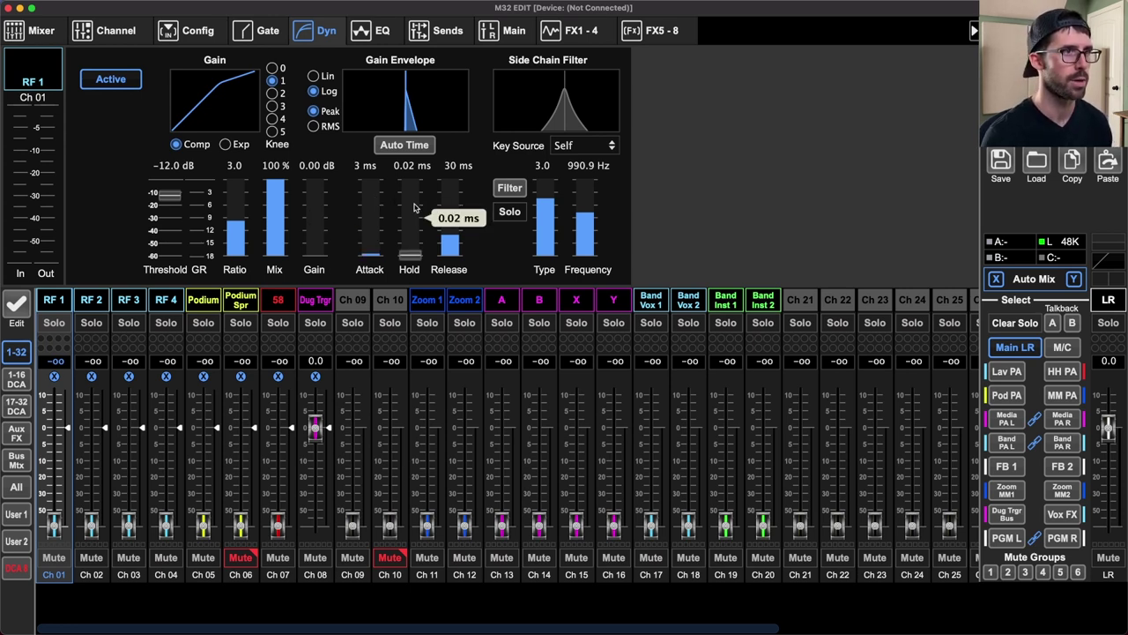
{"action": "mouse_move", "coordinate": [449, 213]}
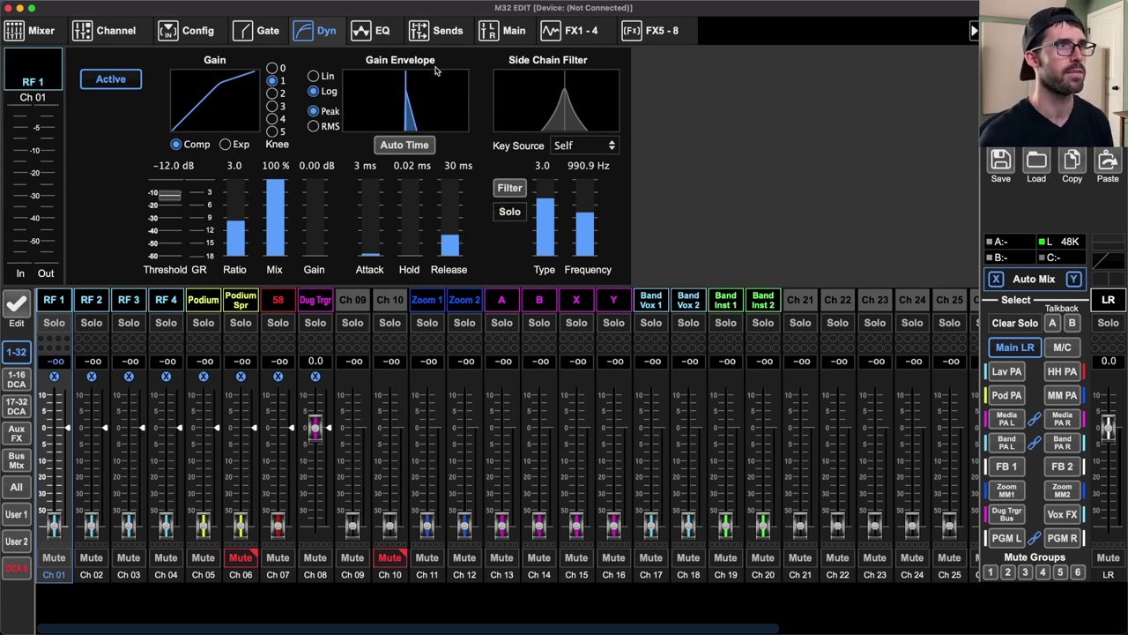
{"action": "left_click", "coordinate": [423, 30]}
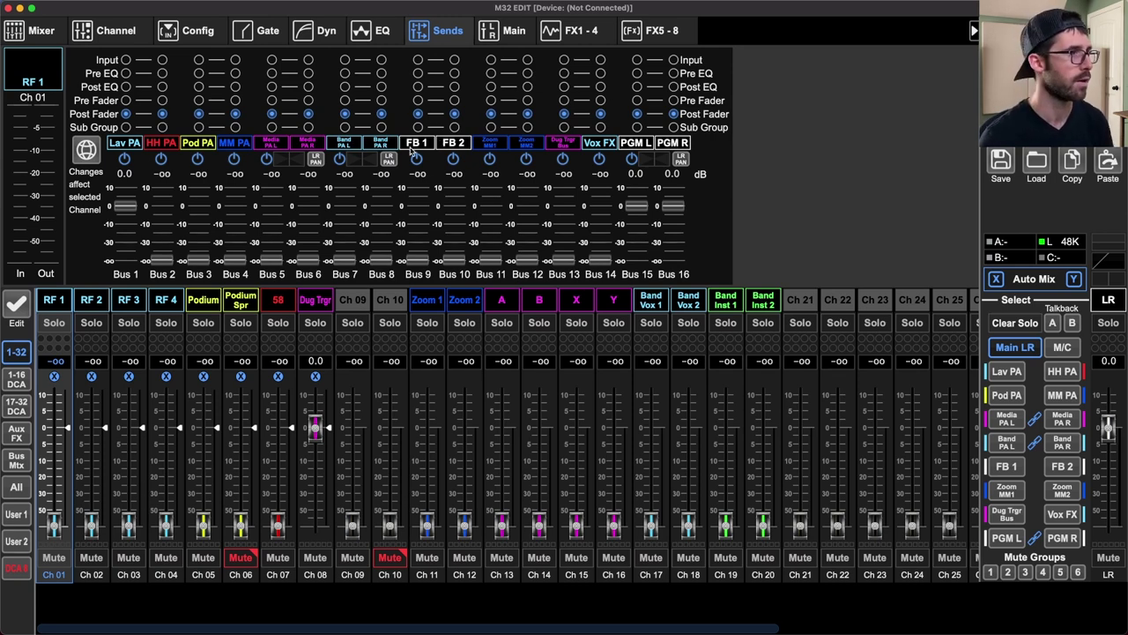
- Step the sends view from RF 2 on to Ch 05 Podium, showing its Pod PA send at 0.0
{"action": "left_click", "coordinate": [91, 304]}
{"action": "key", "text": "Right"}
{"action": "key", "text": "Right"}
{"action": "key", "text": "Right"}
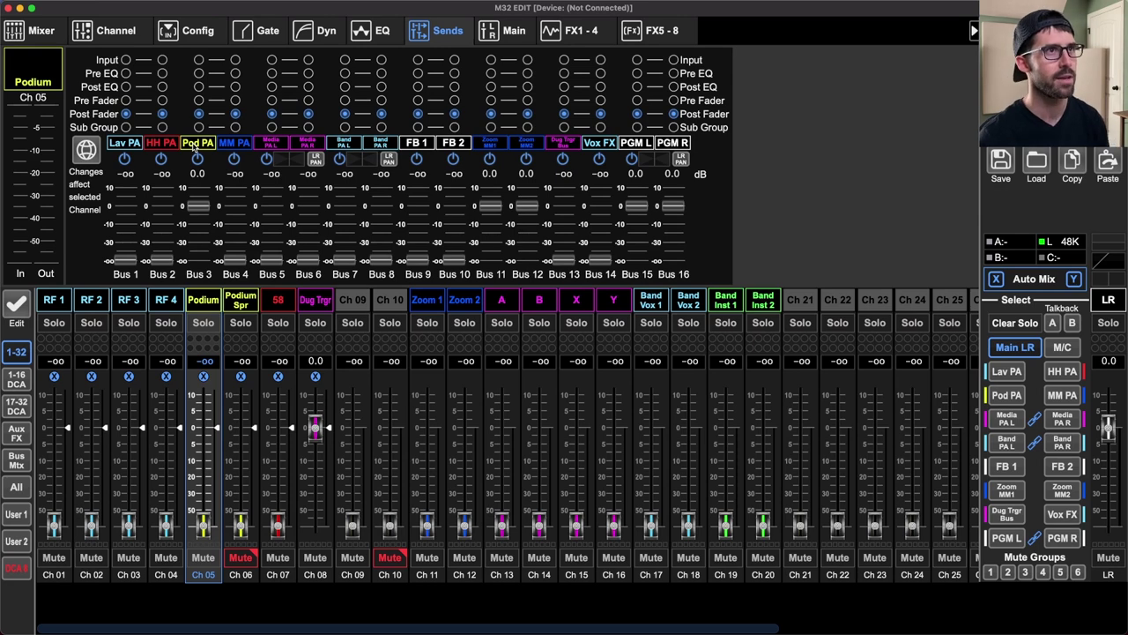
- Switch from the FX 1–4 racks to FX 5–8 and inspect the FX 5 DeEsser settings
{"action": "left_click", "coordinate": [579, 33]}
{"action": "left_click", "coordinate": [643, 32]}
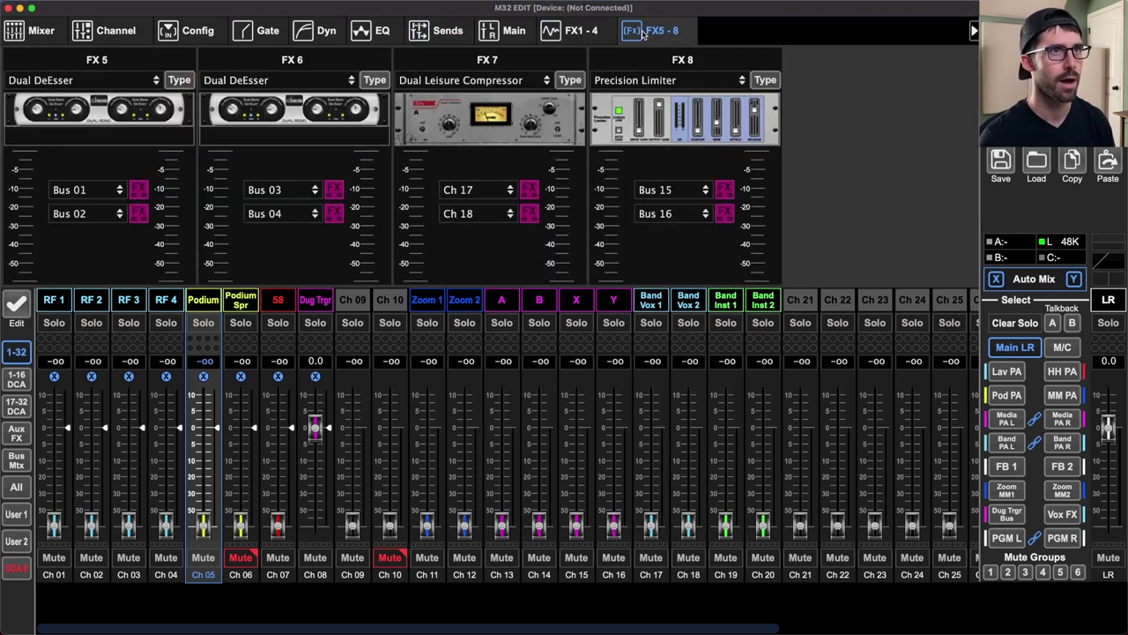
{"action": "left_click", "coordinate": [97, 115]}
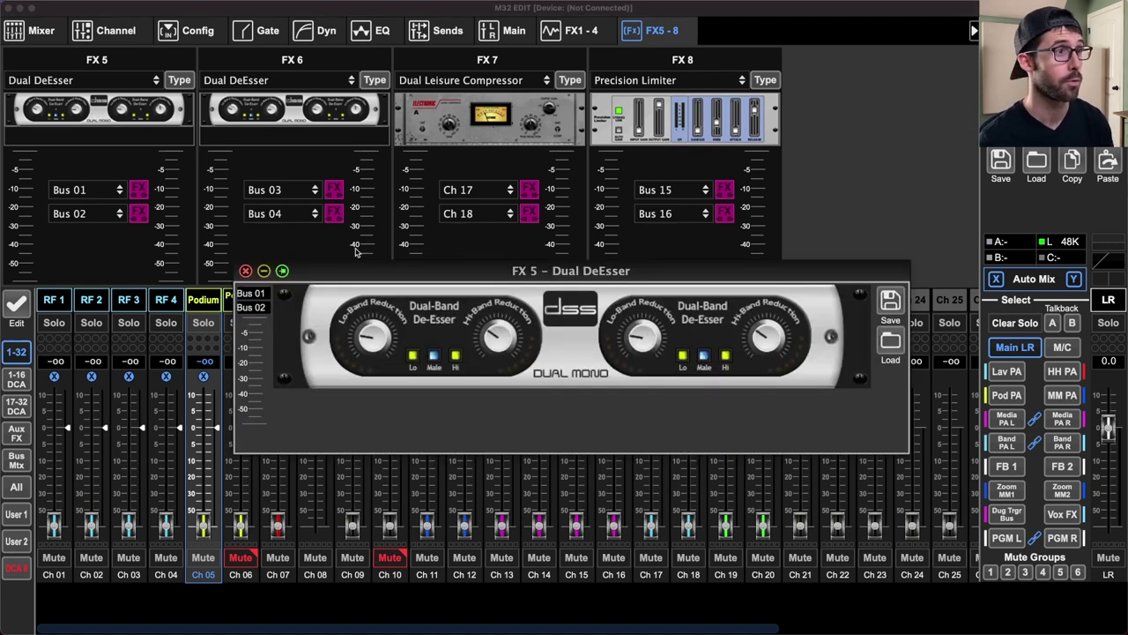
{"action": "left_click", "coordinate": [245, 270]}
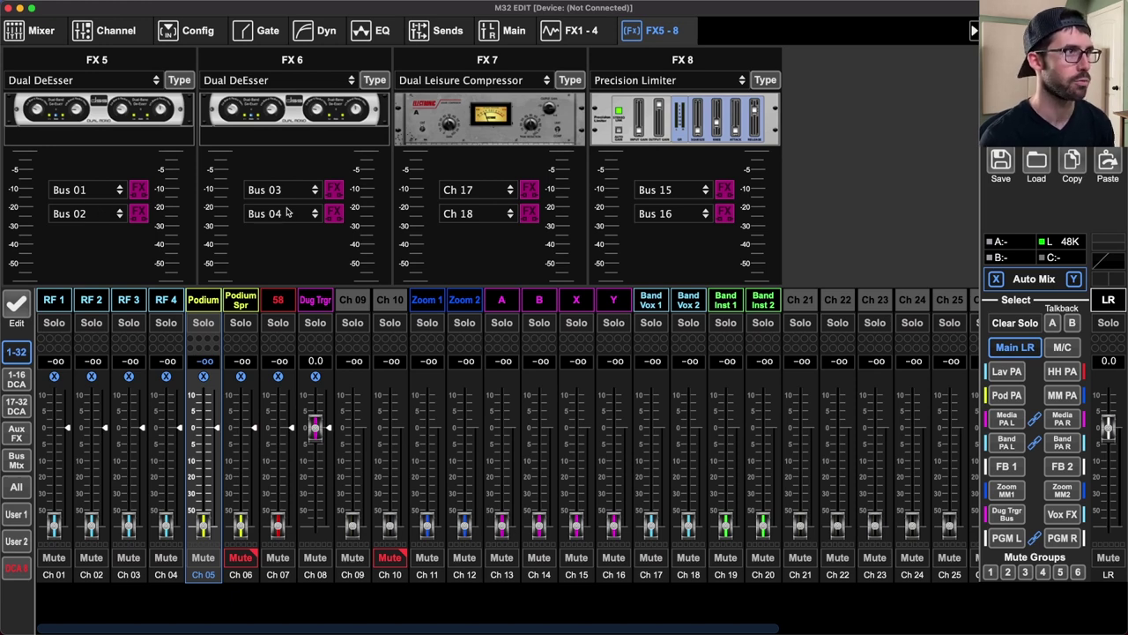
- Inspect and close the FX 6 DeEsser editor, then select RF 1 and RF 4
{"action": "left_click", "coordinate": [264, 123]}
{"action": "mouse_move", "coordinate": [369, 338]}
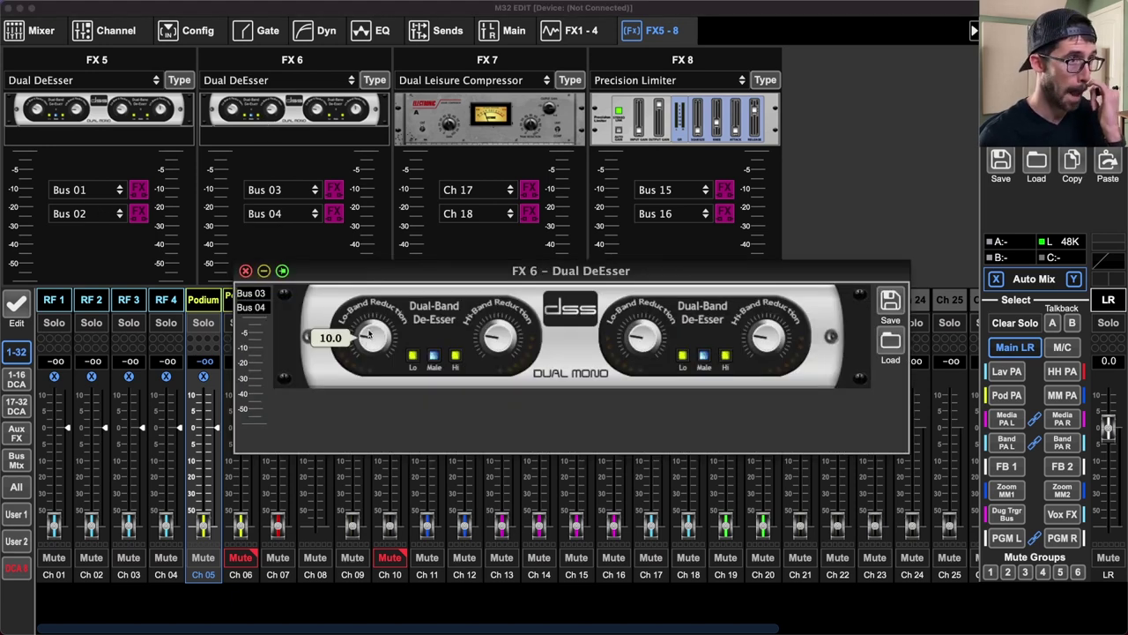
{"action": "left_click", "coordinate": [245, 270]}
{"action": "left_click", "coordinate": [61, 303]}
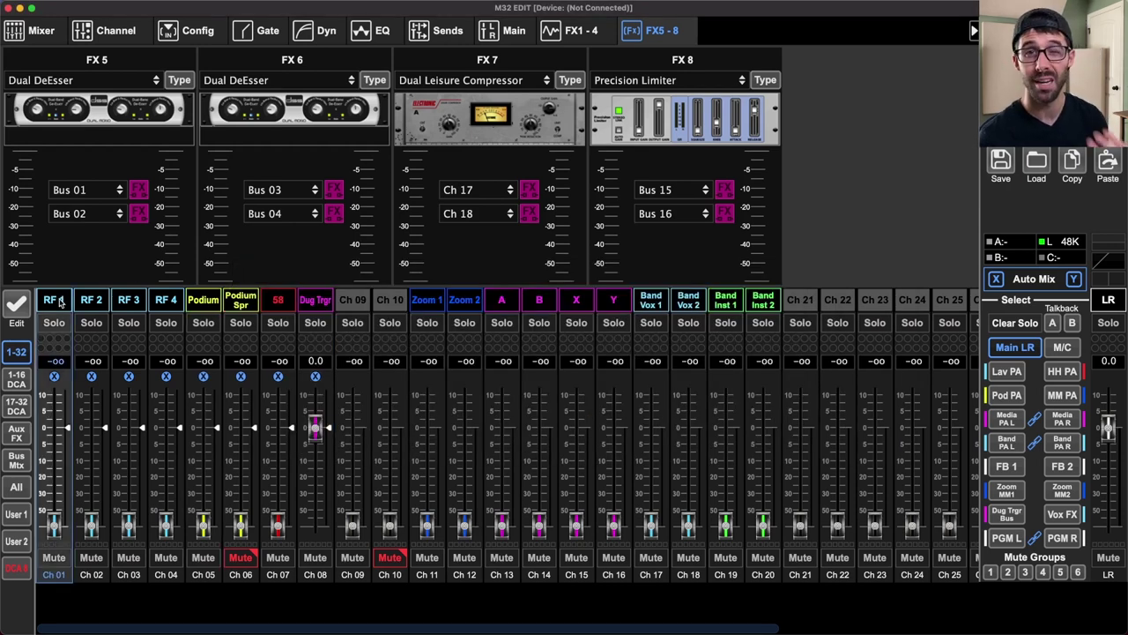
{"action": "left_click", "coordinate": [165, 300]}
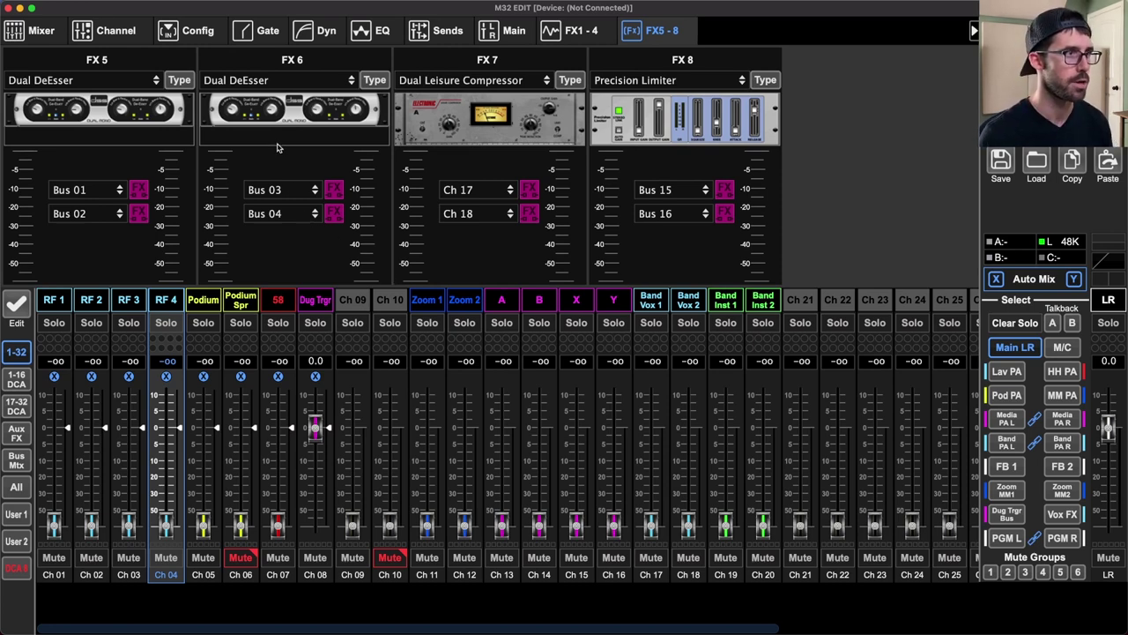
- On the Bus Mtx layer, step through the Lav PA, HH PA and MM PA buses
{"action": "left_click", "coordinate": [24, 459]}
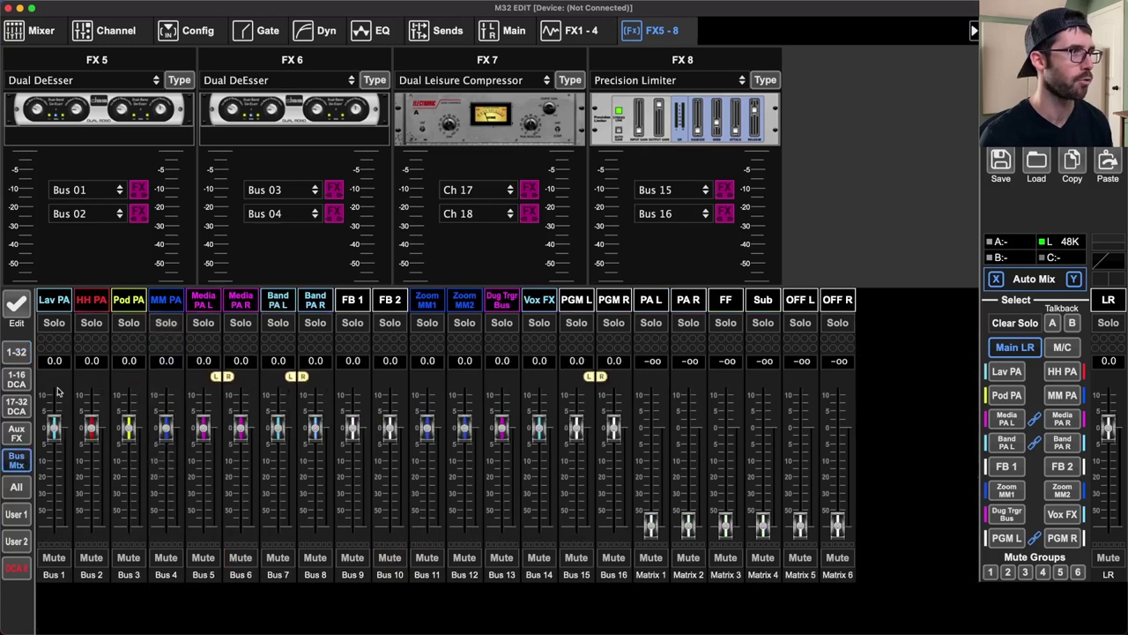
{"action": "left_click", "coordinate": [53, 302]}
{"action": "key", "text": "Right"}
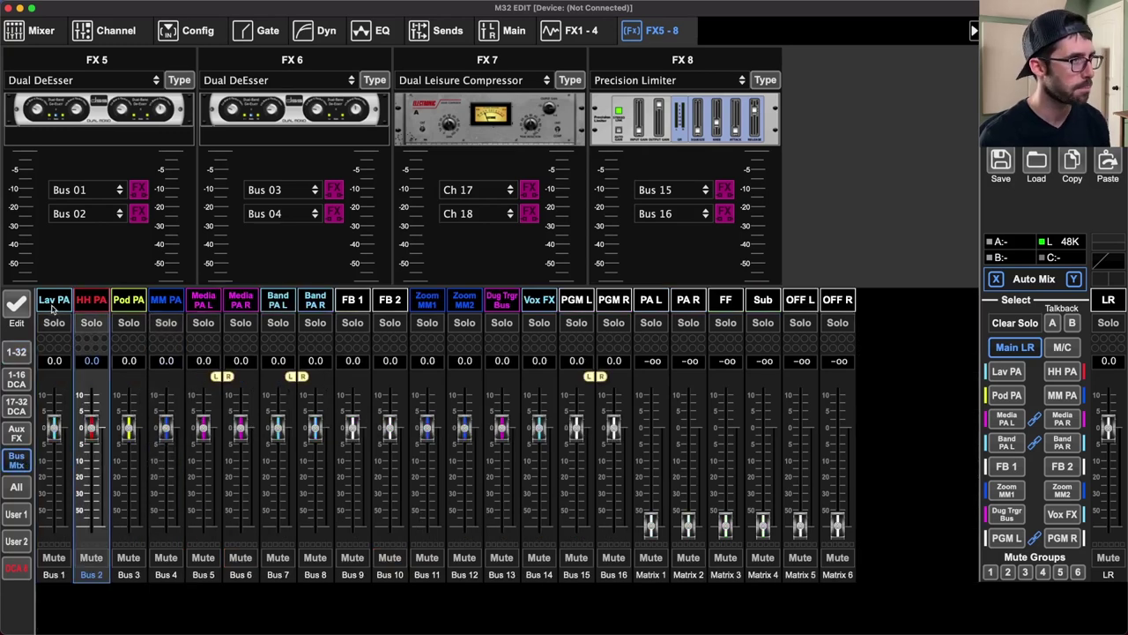
{"action": "key", "text": "Right"}
{"action": "key", "text": "Right"}
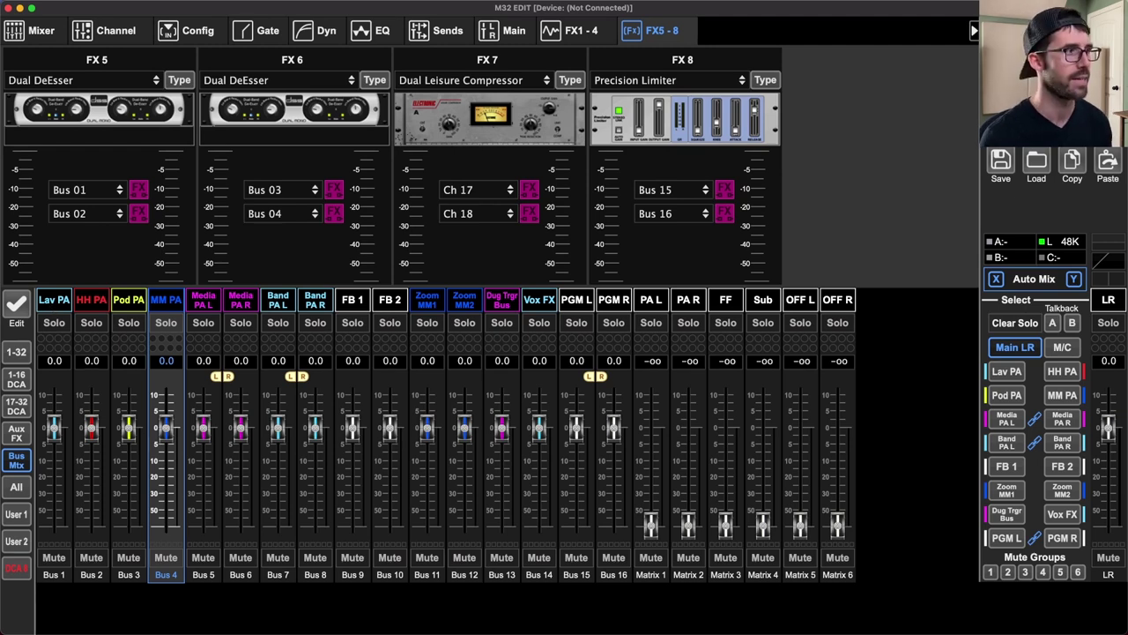
- Return to input channels 1–32 and select the Podium Spr and S8 channels
{"action": "left_click", "coordinate": [16, 351]}
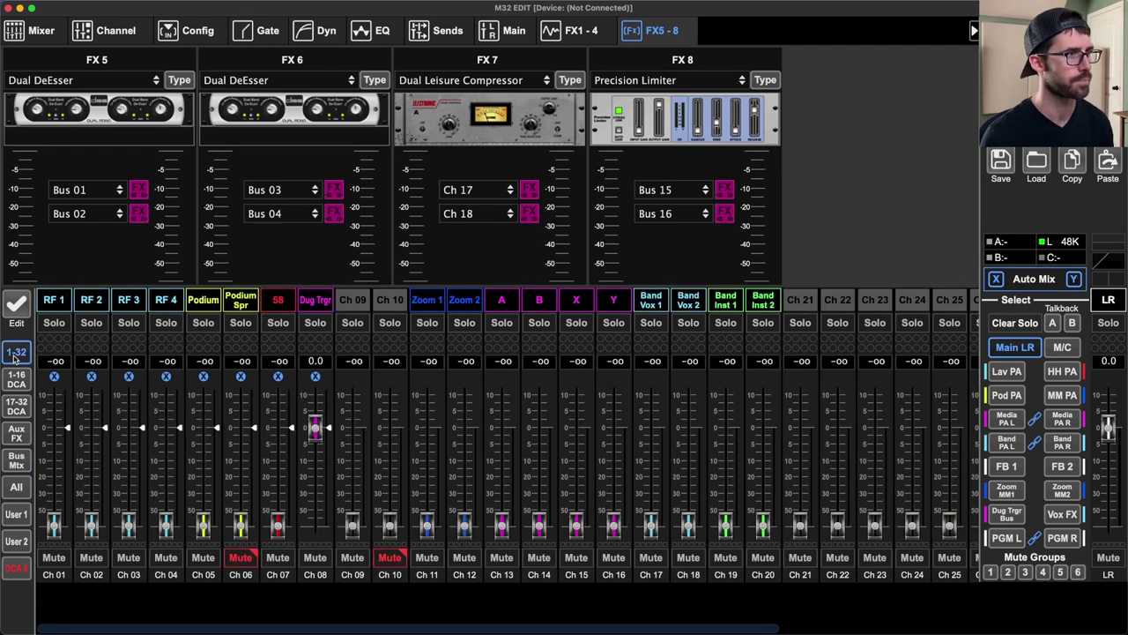
{"action": "left_click", "coordinate": [226, 301]}
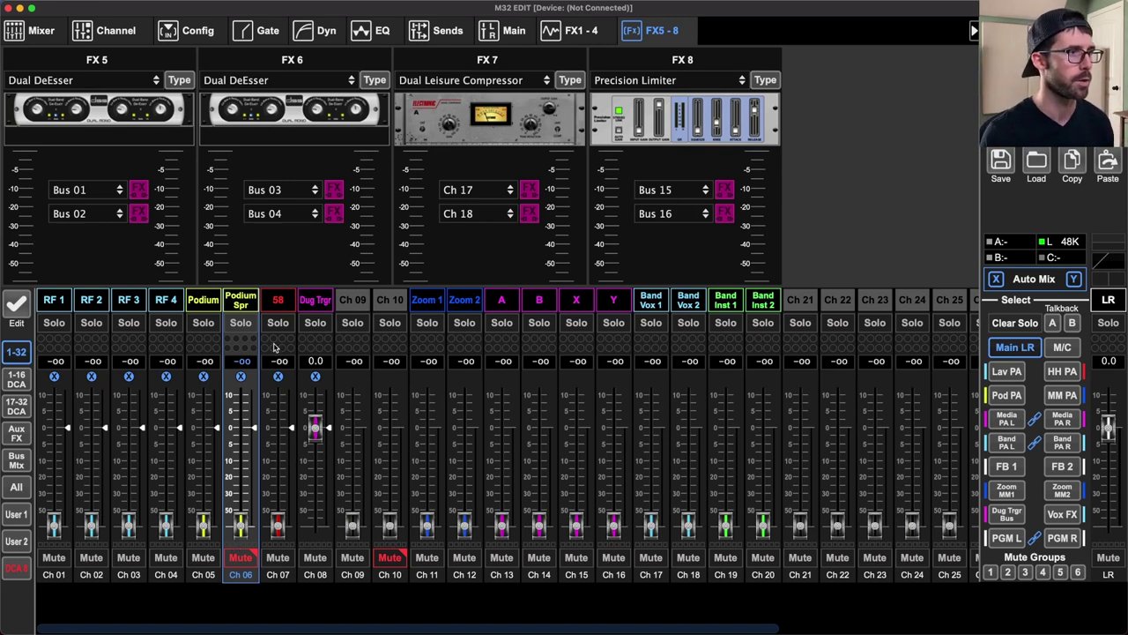
{"action": "left_click", "coordinate": [275, 302]}
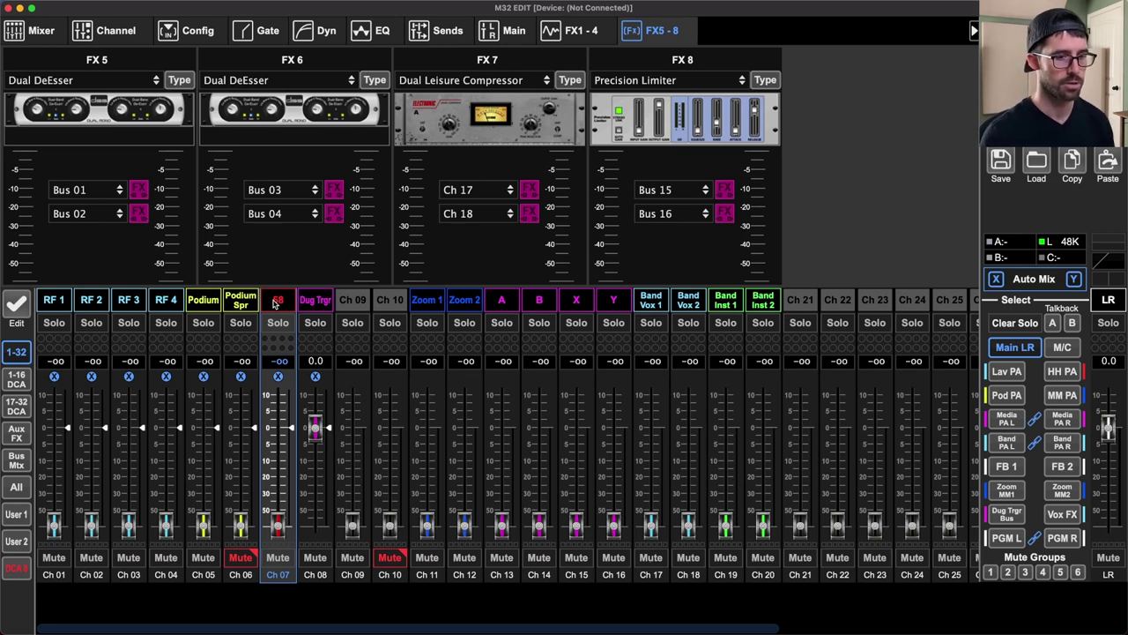
{"action": "left_click", "coordinate": [320, 302]}
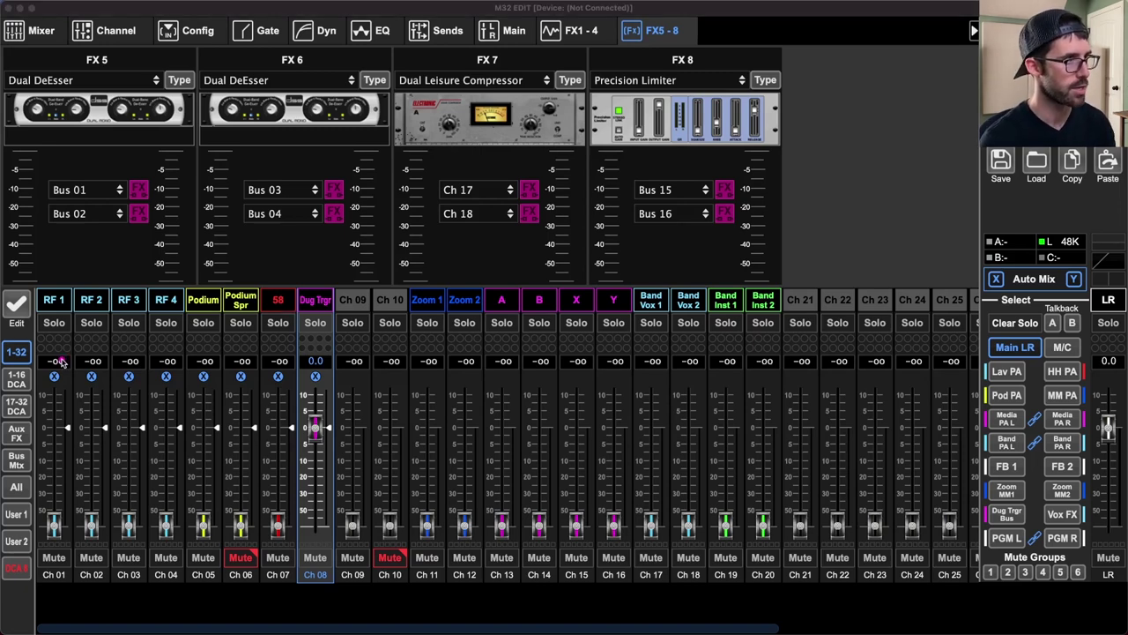
{"action": "left_click_drag", "start_coordinate": [40, 363], "coordinate": [339, 398]}
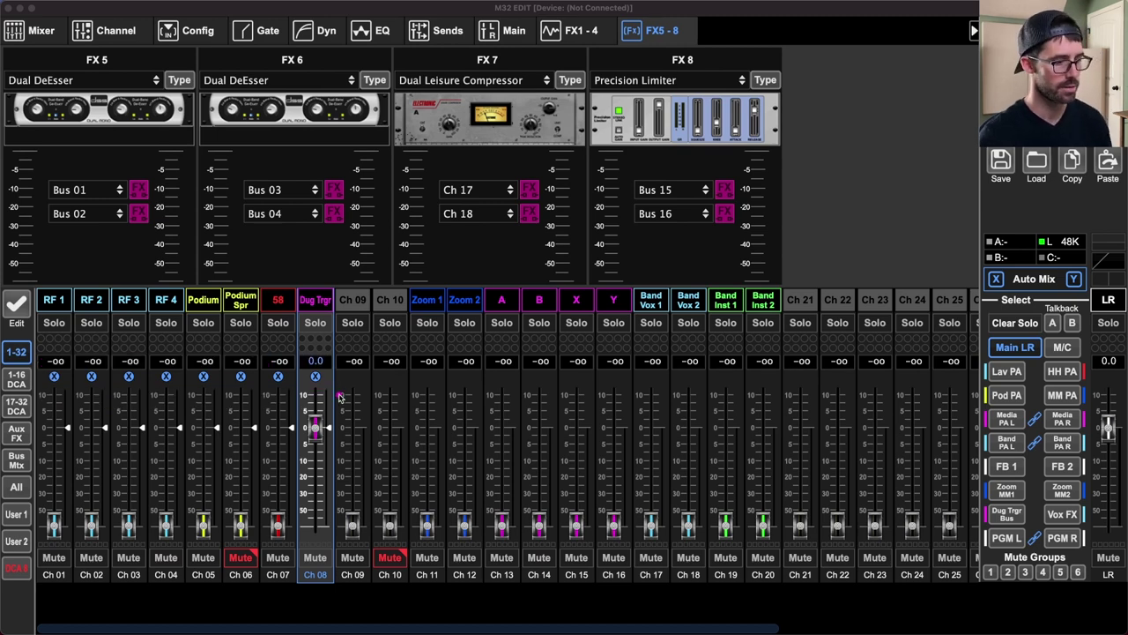
{"action": "left_click", "coordinate": [53, 301]}
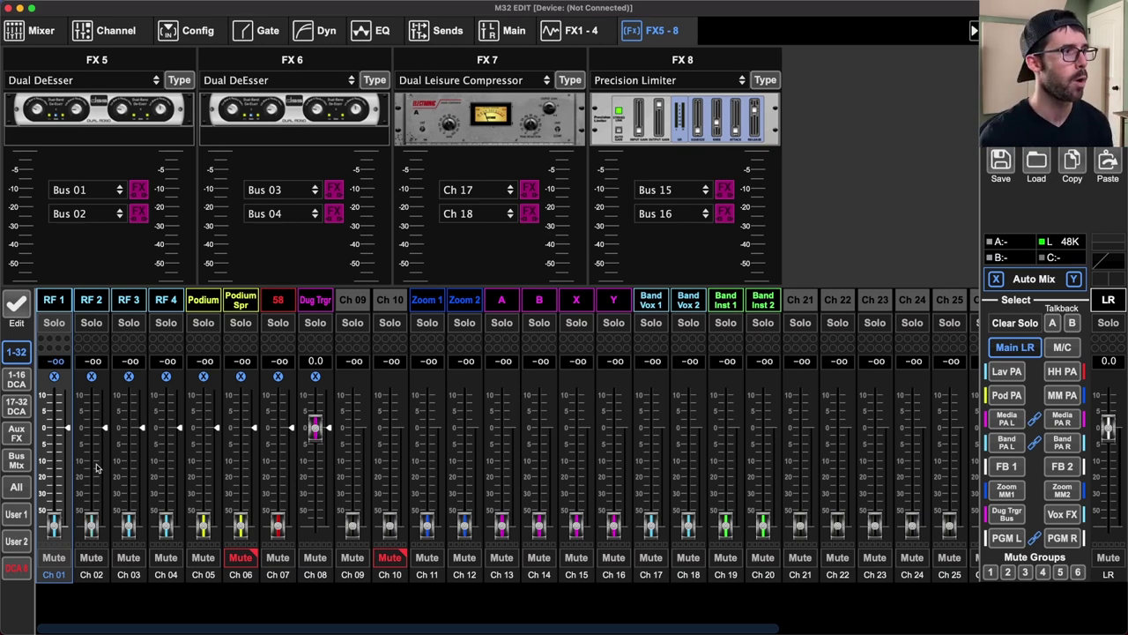
{"action": "left_click_drag", "start_coordinate": [54, 526], "coordinate": [58, 431]}
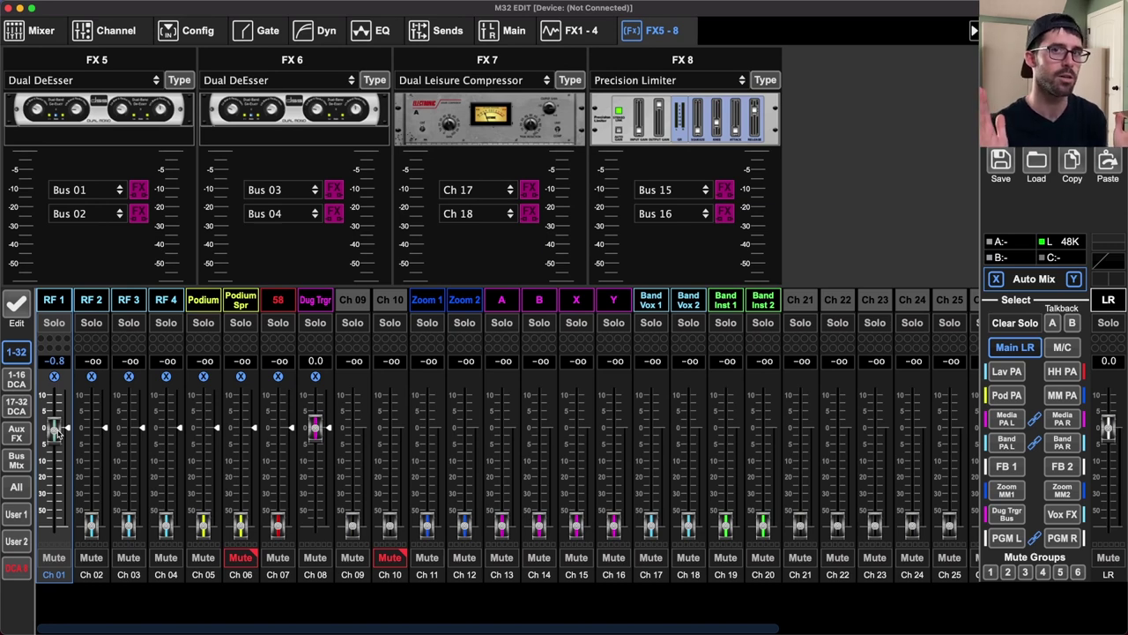
{"action": "left_click_drag", "start_coordinate": [57, 432], "coordinate": [60, 539]}
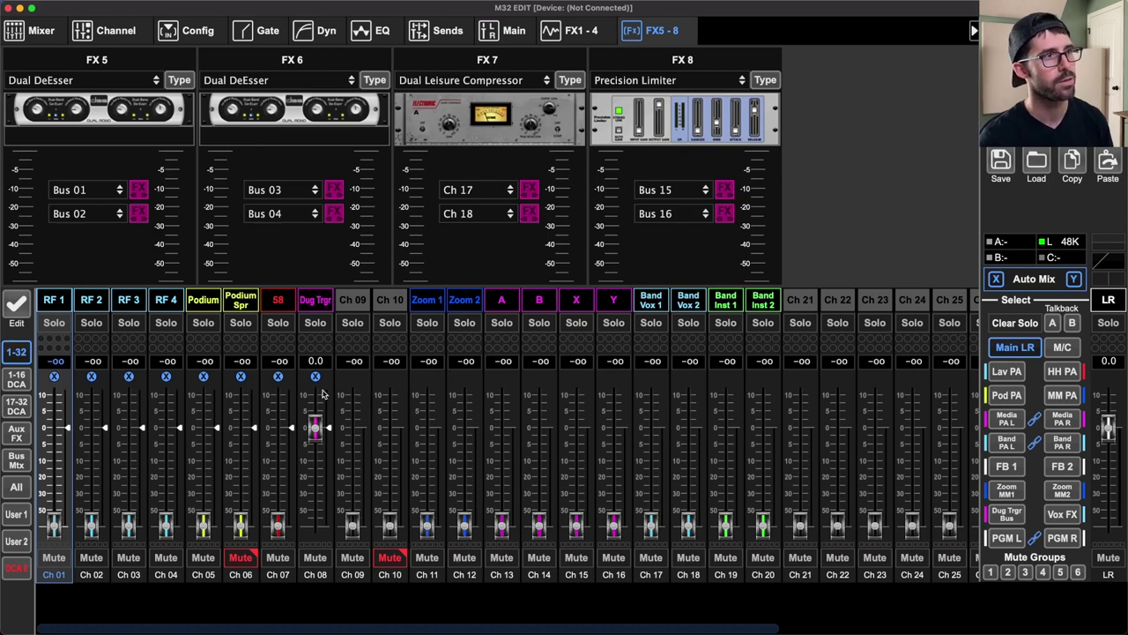
{"action": "left_click", "coordinate": [319, 301]}
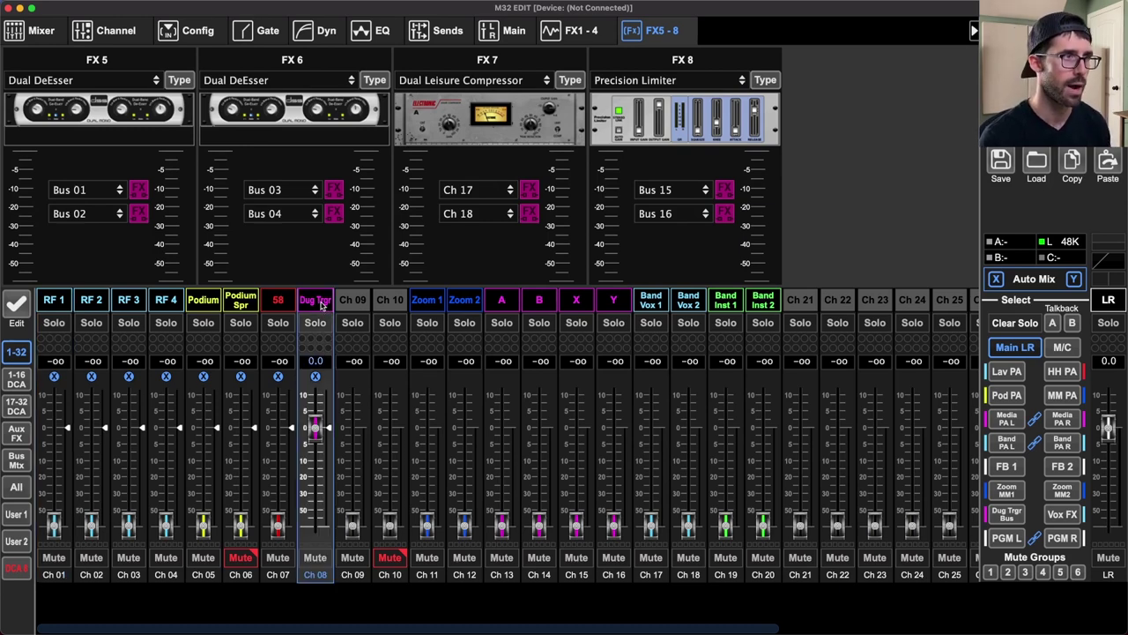
- Open Ch 08's Config page and keep Bus 13 as its source
{"action": "left_click", "coordinate": [112, 32]}
{"action": "left_click", "coordinate": [195, 32]}
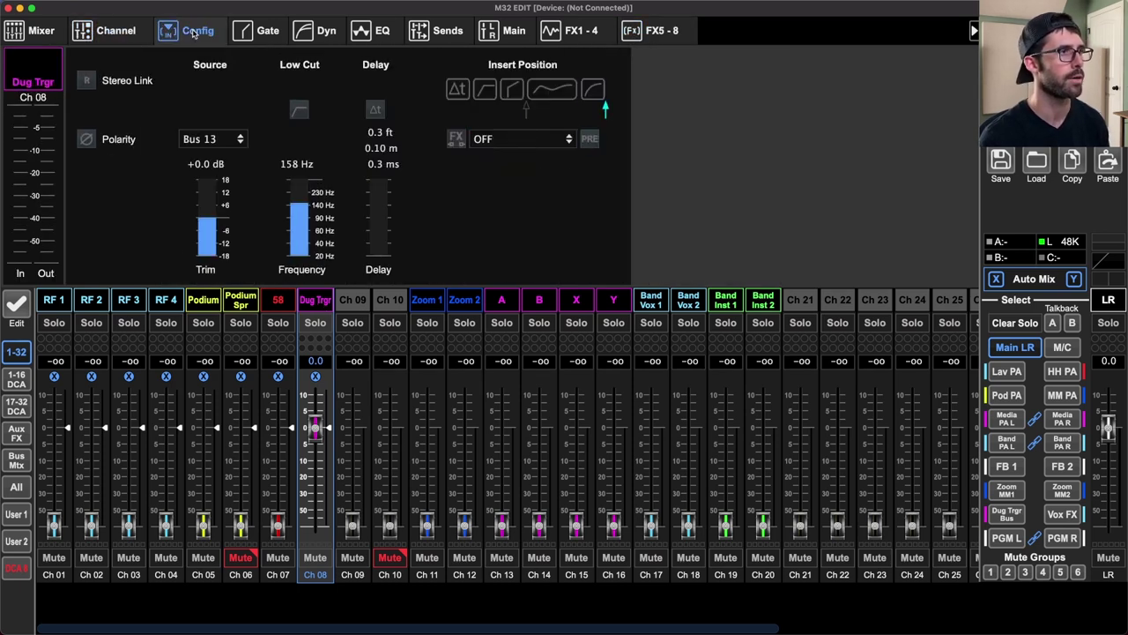
{"action": "left_click", "coordinate": [228, 138]}
{"action": "left_click", "coordinate": [231, 138]}
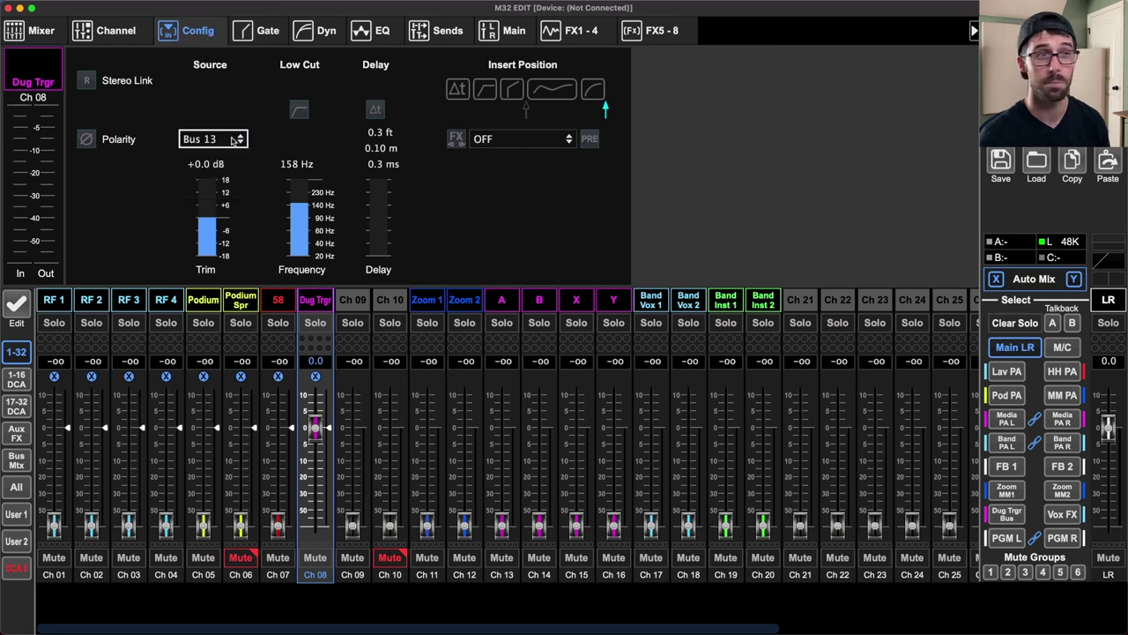
- Show every input channel's send to the Dug Trgr Bus (Bus 13)
{"action": "left_click", "coordinate": [17, 459]}
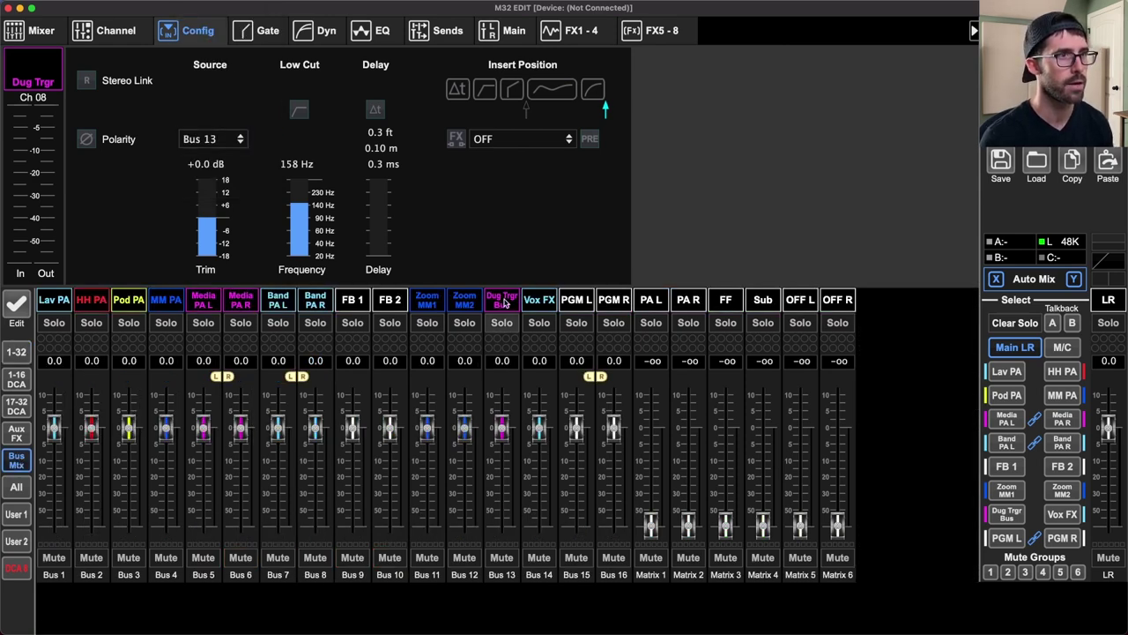
{"action": "left_click", "coordinate": [504, 304]}
{"action": "left_click", "coordinate": [1010, 515]}
{"action": "left_click", "coordinate": [15, 355]}
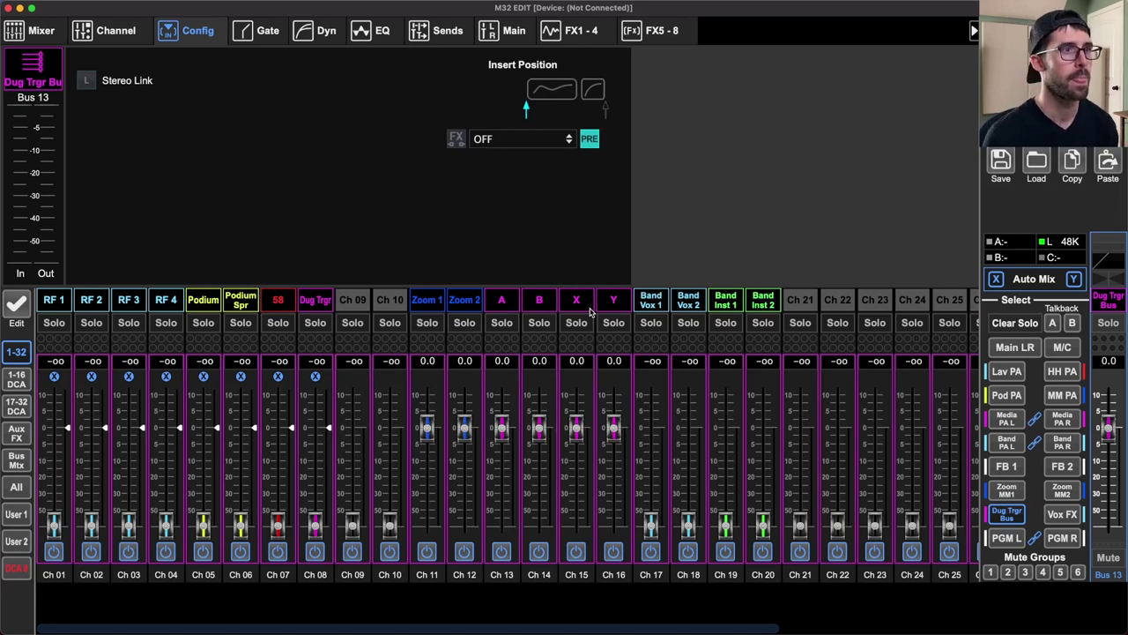
- Back on the Main LR mix, raise the Ch 05 Podium fader to 0.0 dB and select Dug Trgr
{"action": "left_click", "coordinate": [1015, 347]}
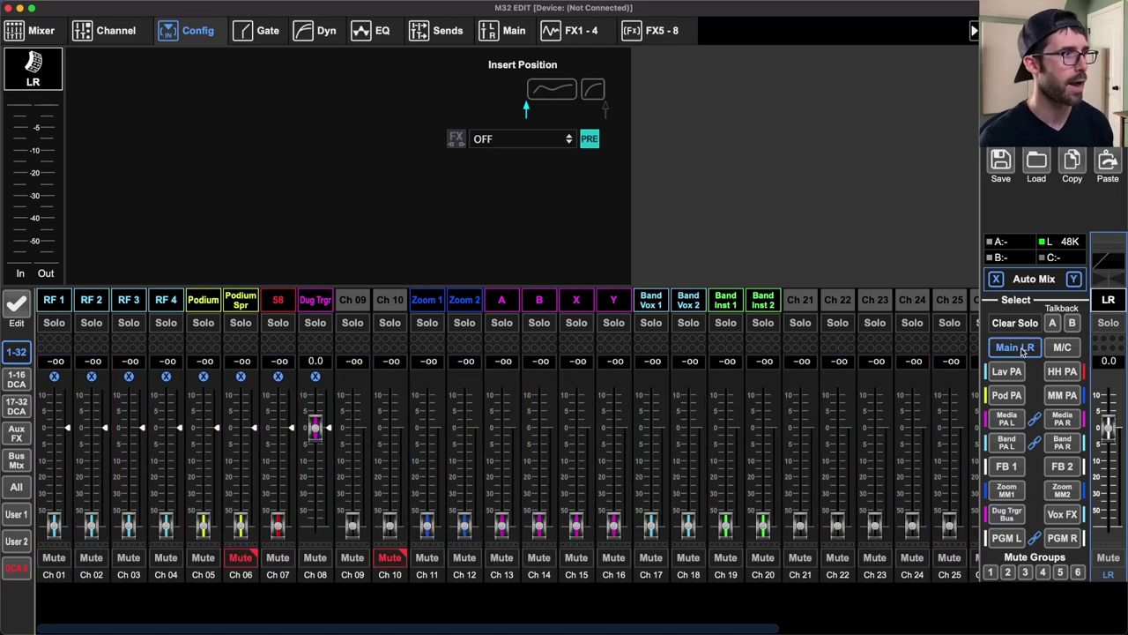
{"action": "left_click_drag", "start_coordinate": [205, 526], "coordinate": [204, 428]}
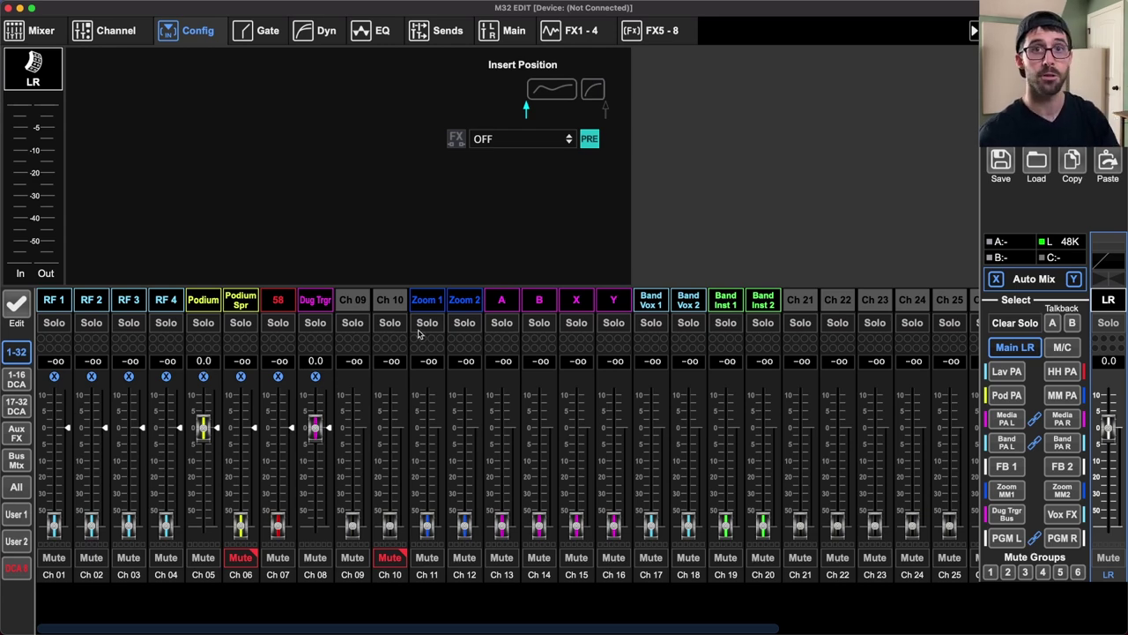
{"action": "left_click", "coordinate": [322, 299]}
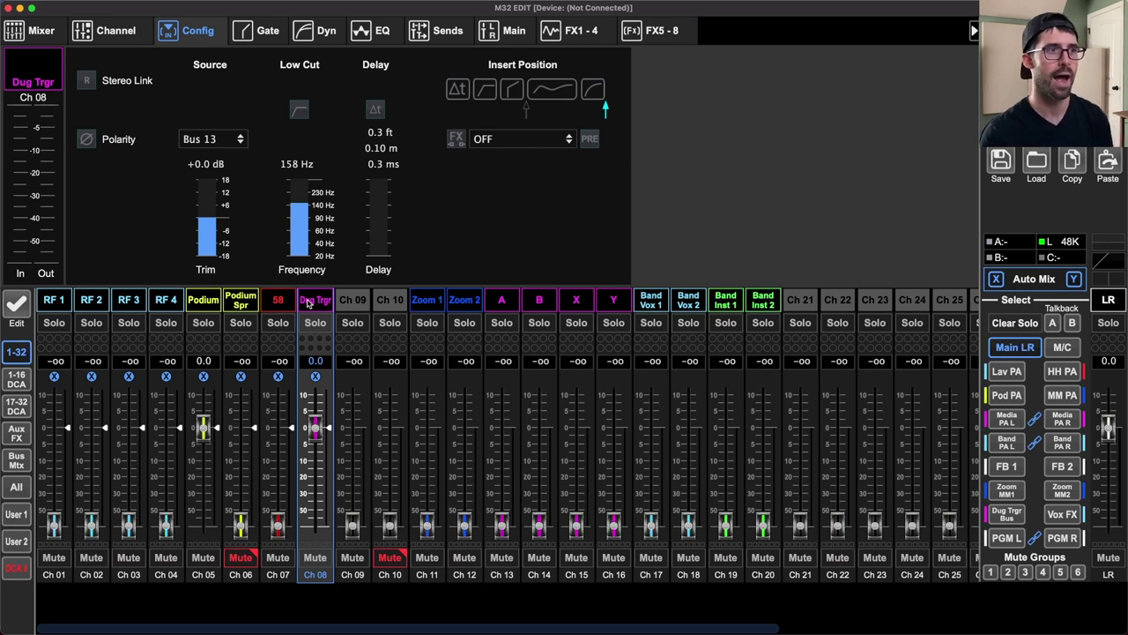
- Drop the Ch 05 Podium fader to -oo, then select Zoom 1, X (Ch 15) and Dug Trgr
{"action": "left_click", "coordinate": [425, 304]}
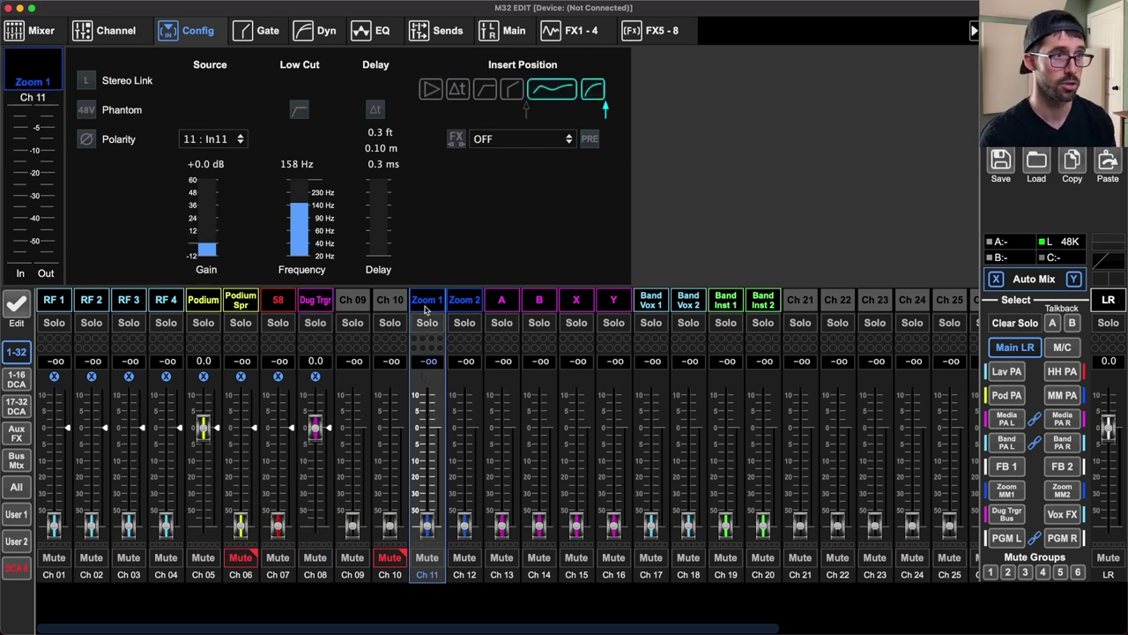
{"action": "key", "text": "Right"}
{"action": "key", "text": "Right"}
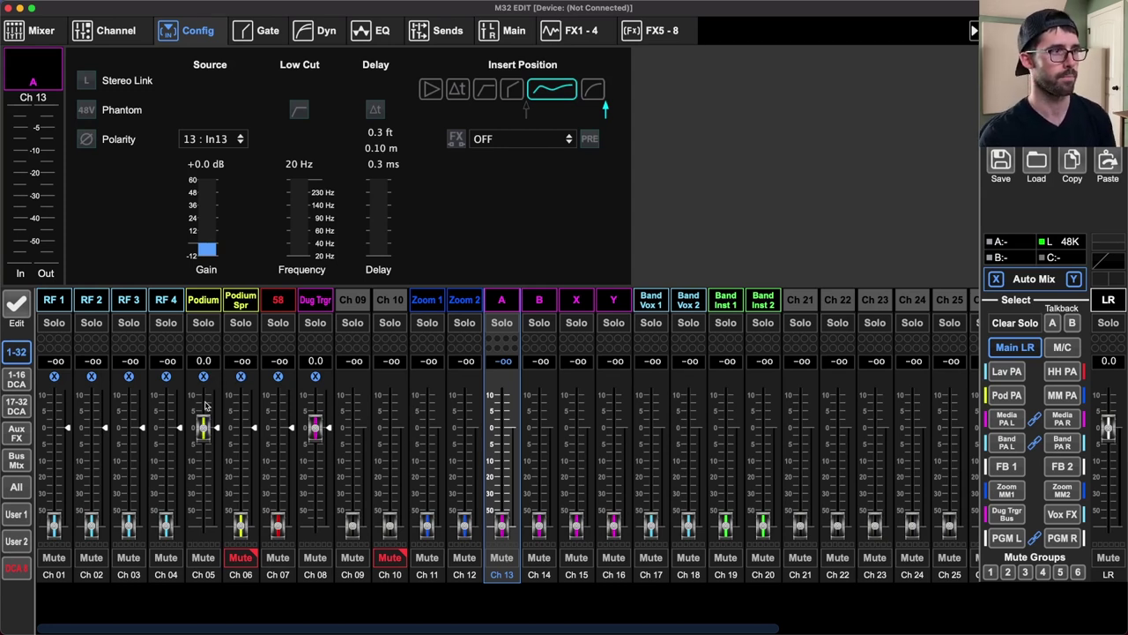
{"action": "left_click_drag", "start_coordinate": [204, 427], "coordinate": [222, 535]}
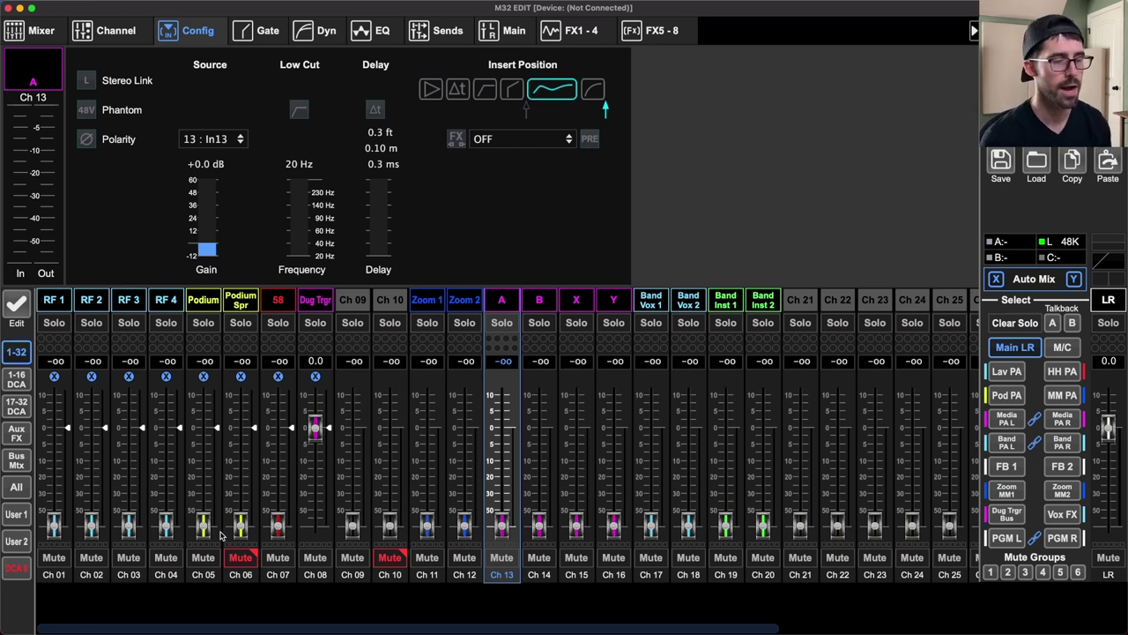
{"action": "left_click", "coordinate": [585, 300]}
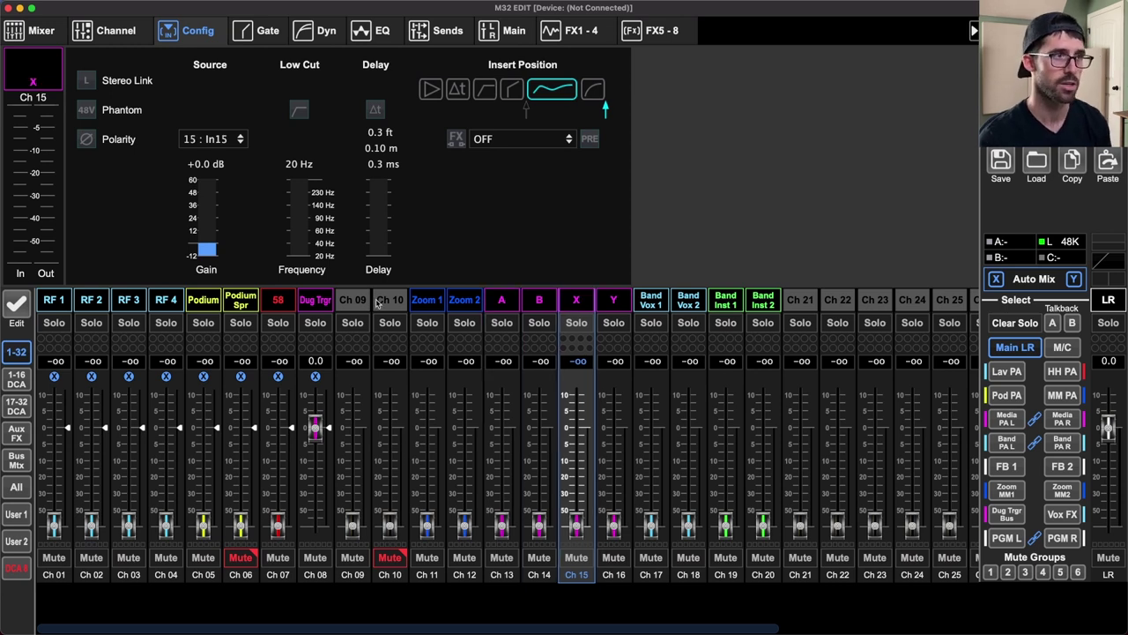
{"action": "left_click", "coordinate": [324, 300]}
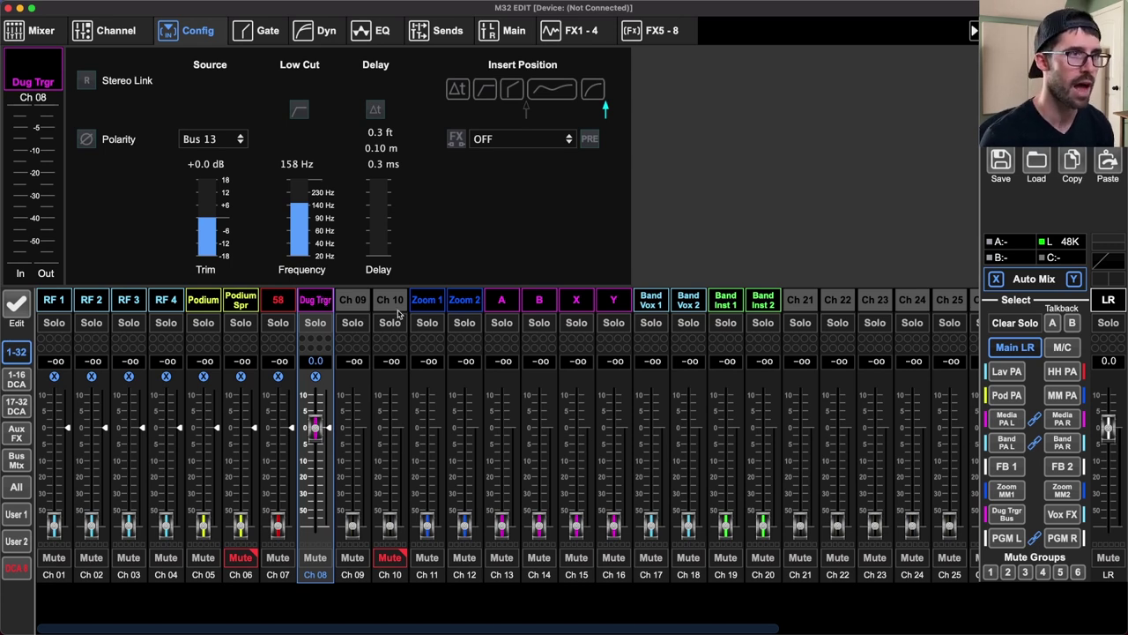
- Step through the input configurations from Zoom 1 via A, B and X to Band Vox 2
{"action": "left_click", "coordinate": [429, 301]}
{"action": "key", "text": "Right"}
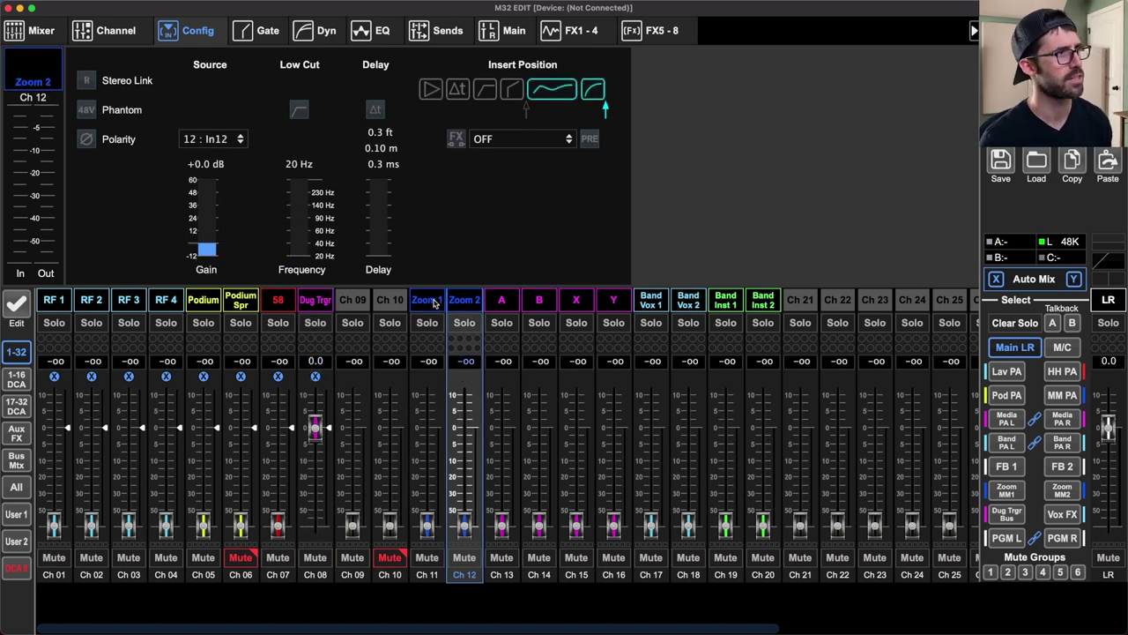
{"action": "left_click", "coordinate": [434, 302]}
{"action": "key", "text": "Right"}
{"action": "key", "text": "Right"}
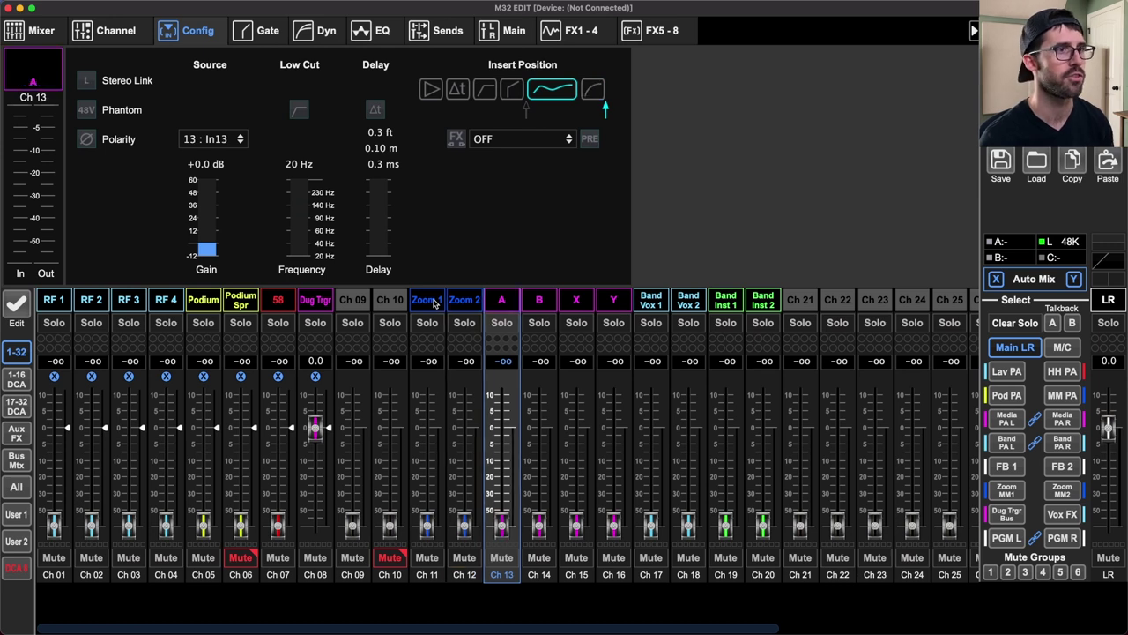
{"action": "key", "text": "Right"}
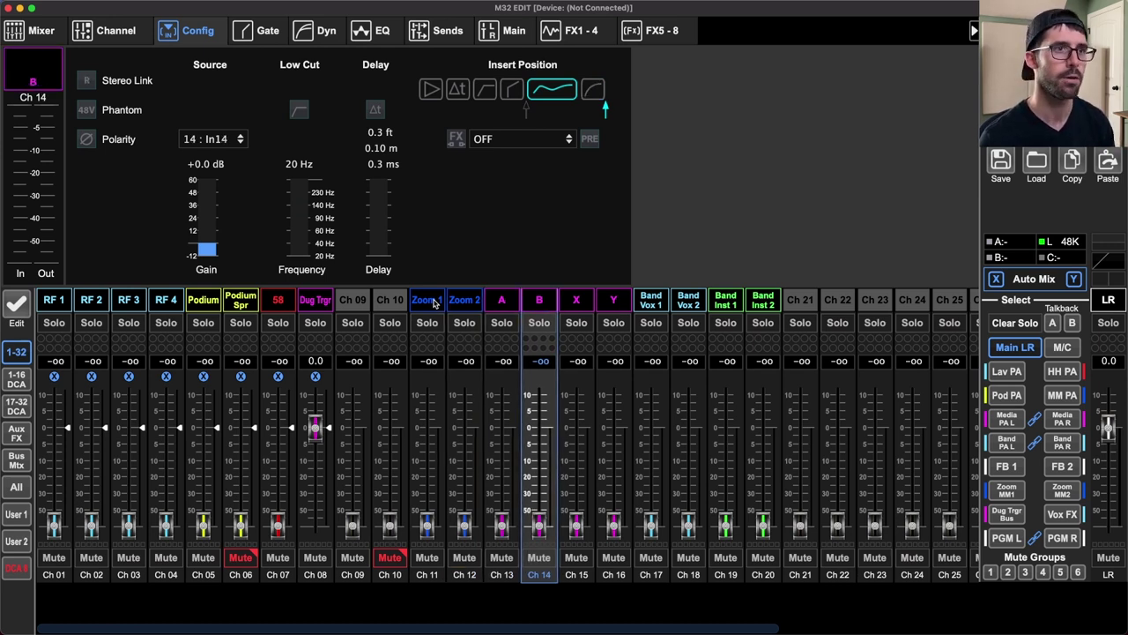
{"action": "key", "text": "Right"}
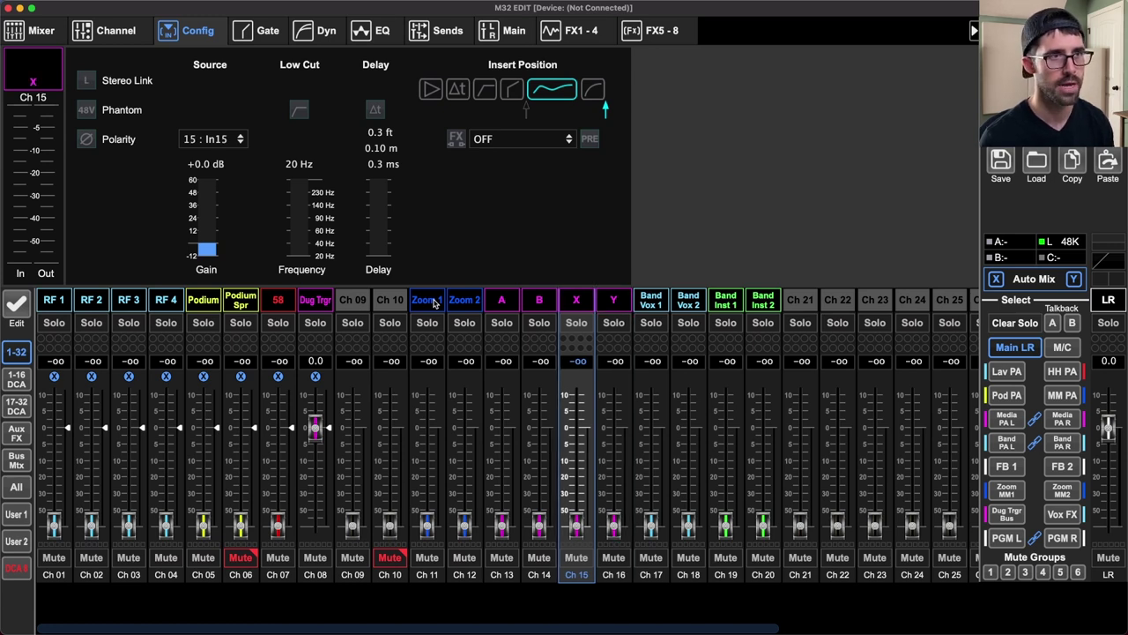
{"action": "key", "text": "Right"}
{"action": "key", "text": "Right"}
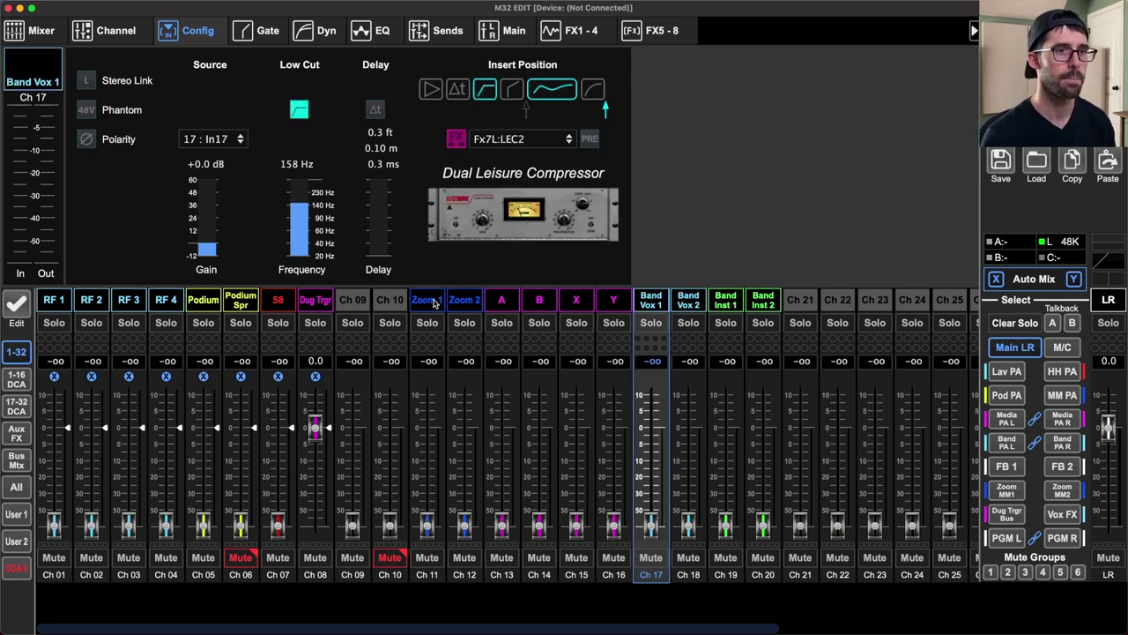
{"action": "key", "text": "Right"}
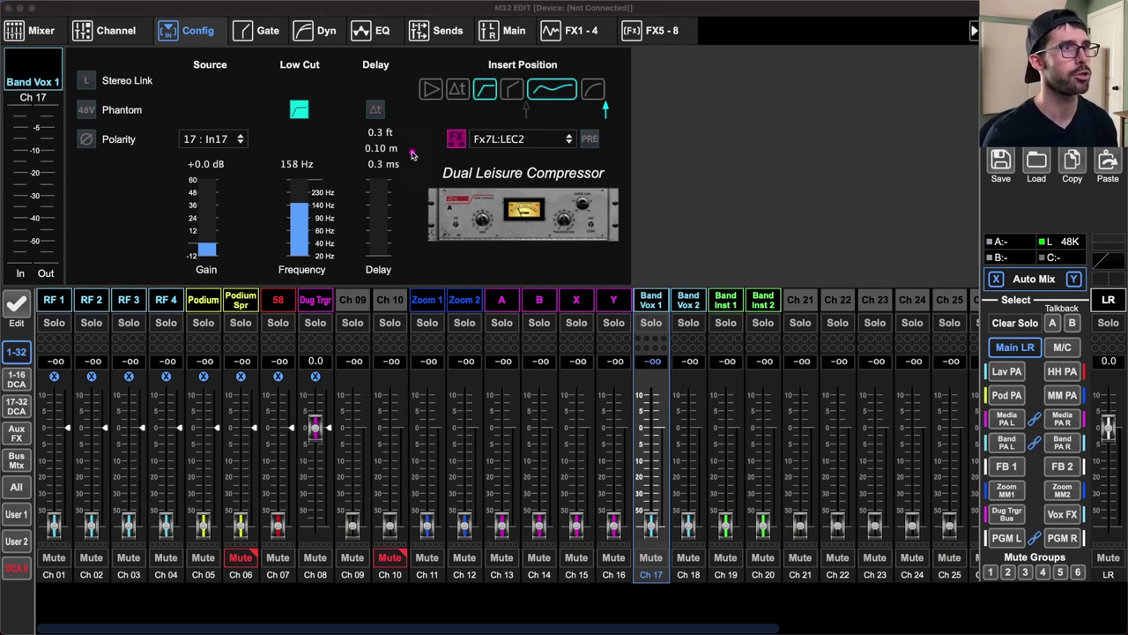
- Highlight the Dual Leisure Compressor insert and compare Band Vox and Band Inst configs, ending on Band Vox 1
{"action": "left_click_drag", "start_coordinate": [411, 151], "coordinate": [652, 260]}
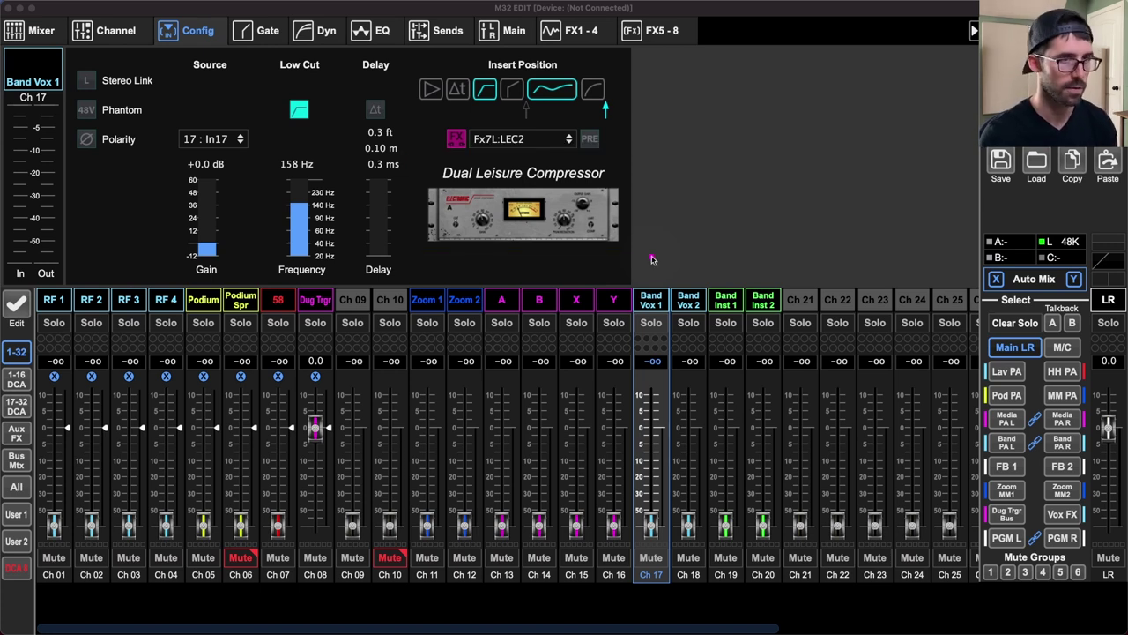
{"action": "left_click", "coordinate": [733, 304]}
{"action": "left_click", "coordinate": [763, 302]}
{"action": "left_click", "coordinate": [688, 302]}
{"action": "key", "text": "Left"}
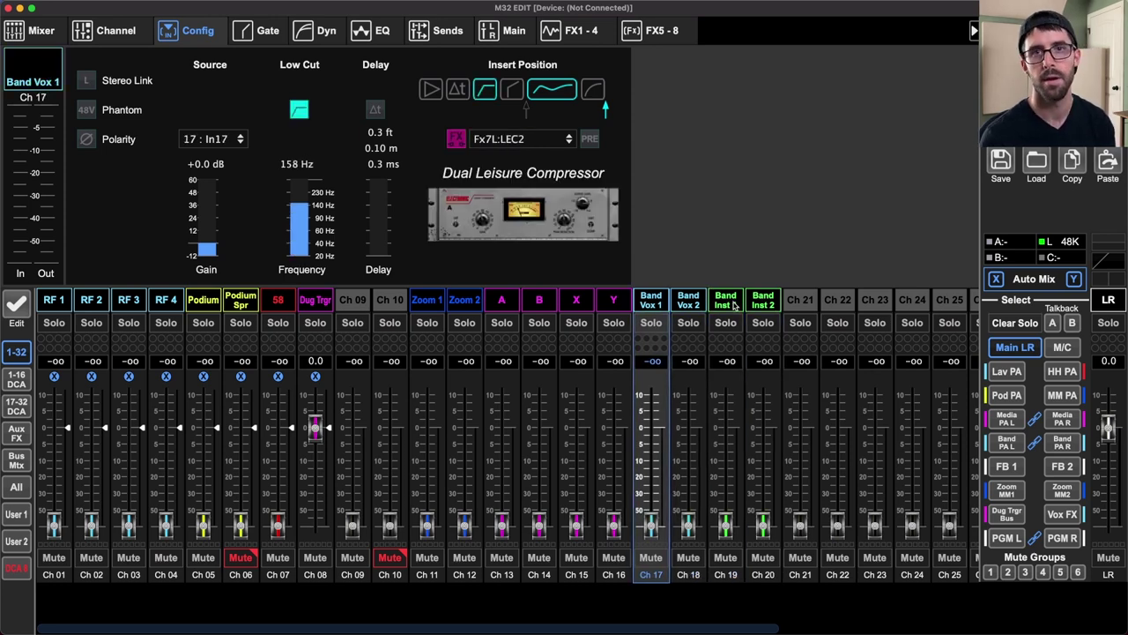
{"action": "left_click", "coordinate": [733, 304]}
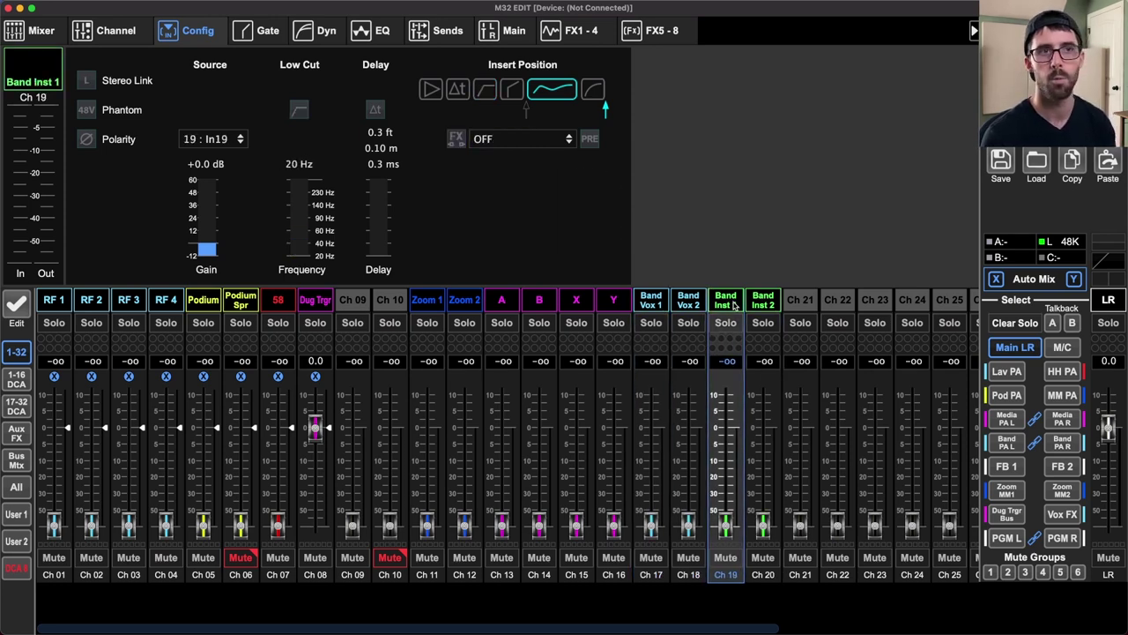
{"action": "key", "text": "Right"}
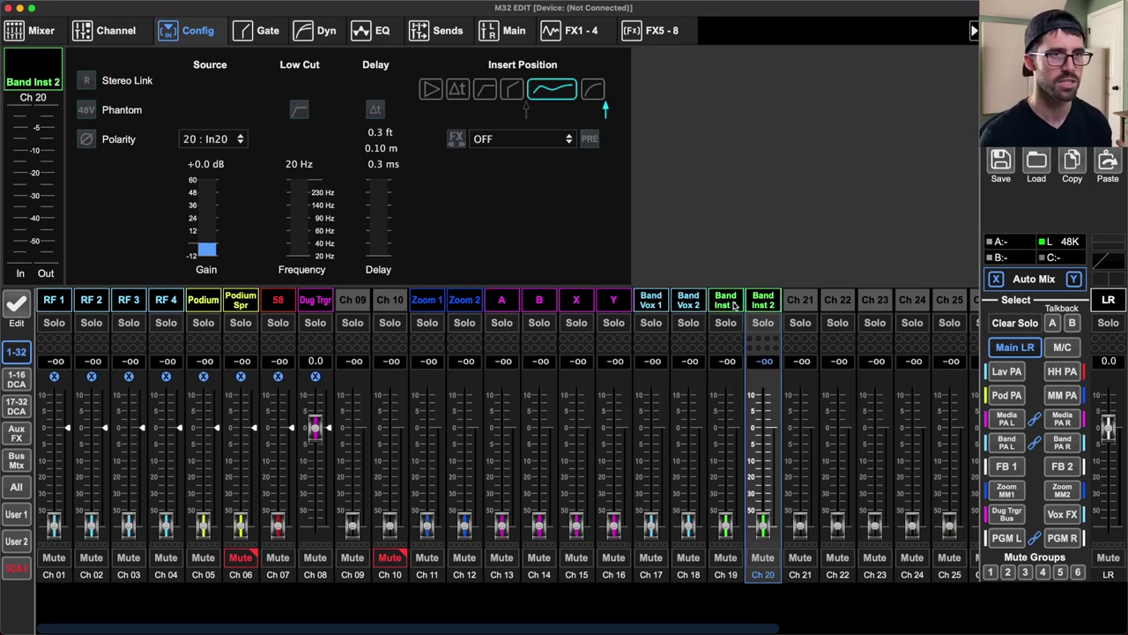
{"action": "left_click", "coordinate": [733, 305]}
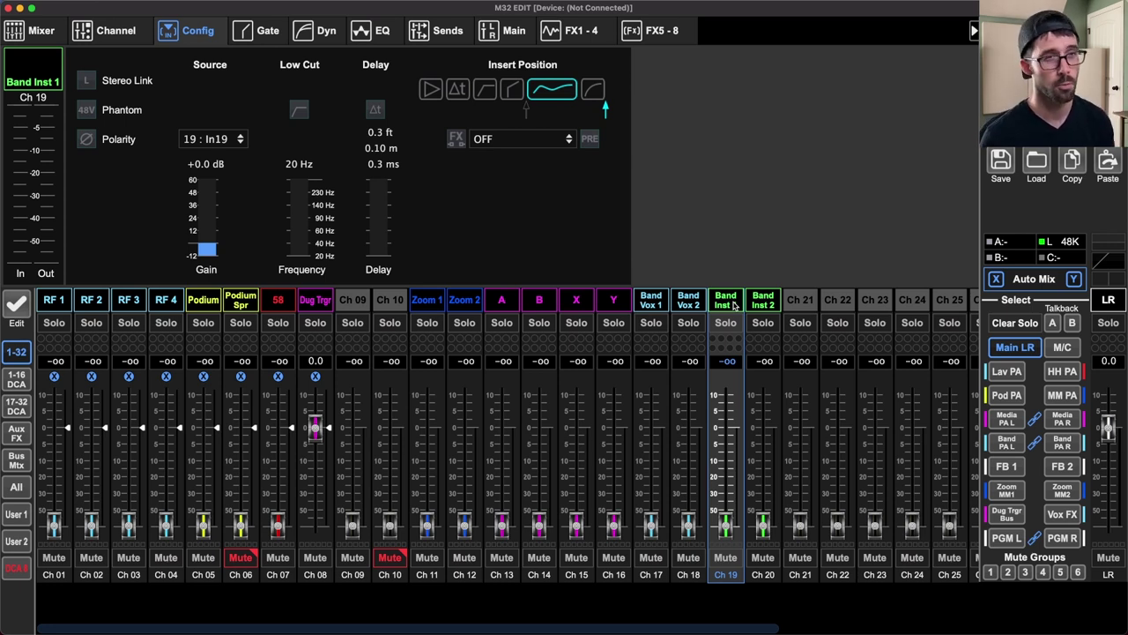
{"action": "left_click", "coordinate": [651, 304]}
- Show Ch 31 Nats L's configuration from the 17–32 bank, then return to channels 1–32
{"action": "left_click", "coordinate": [23, 404]}
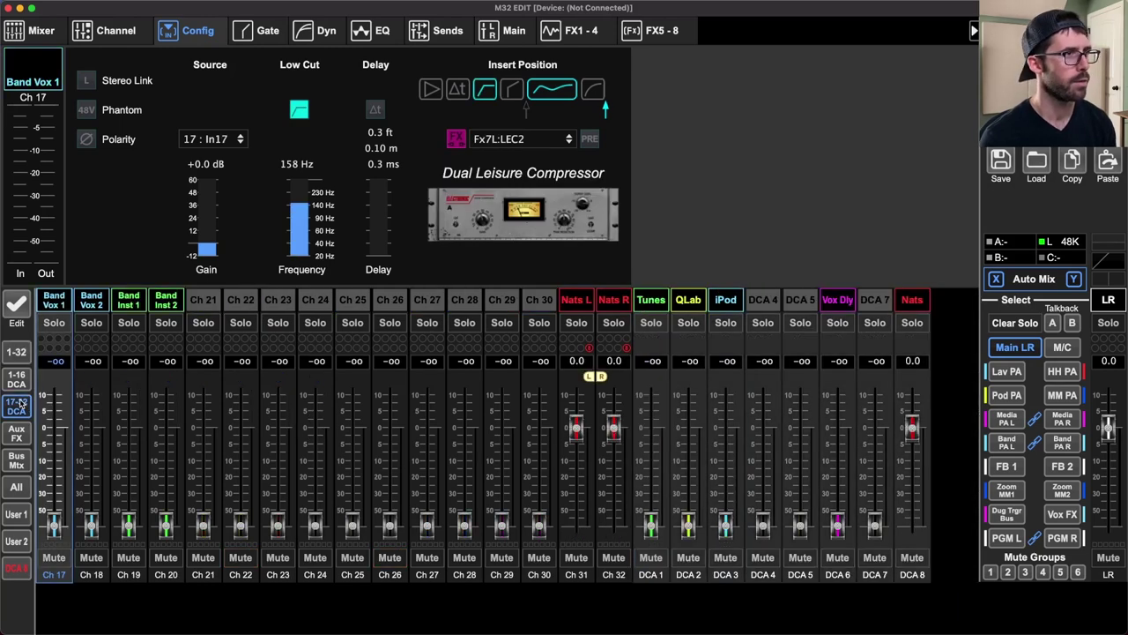
{"action": "left_click", "coordinate": [568, 304]}
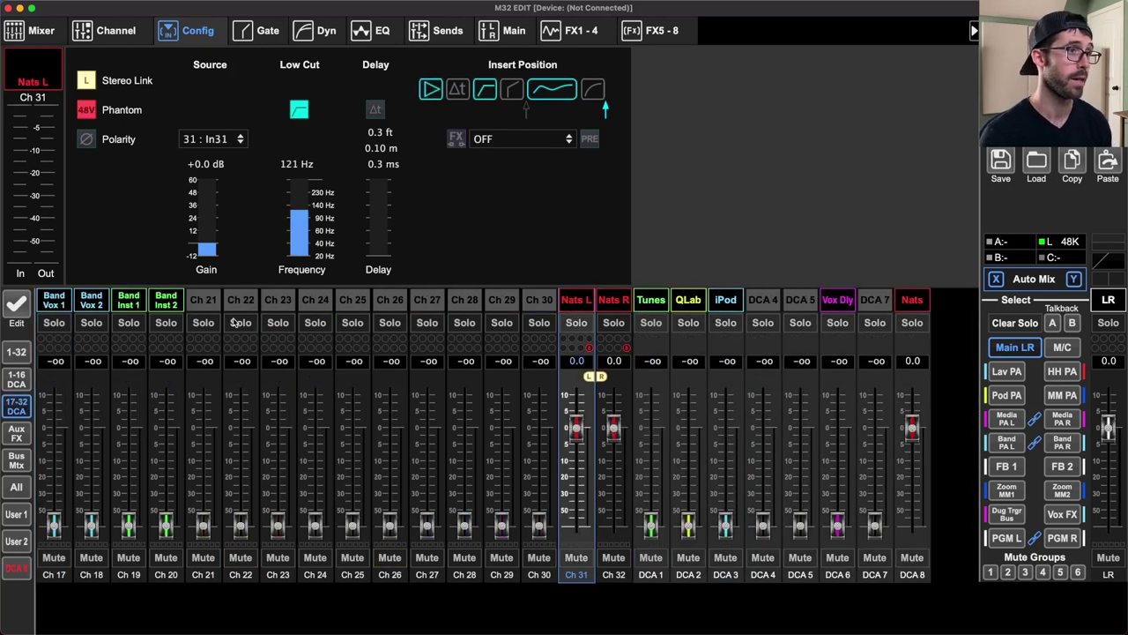
{"action": "left_click", "coordinate": [14, 356]}
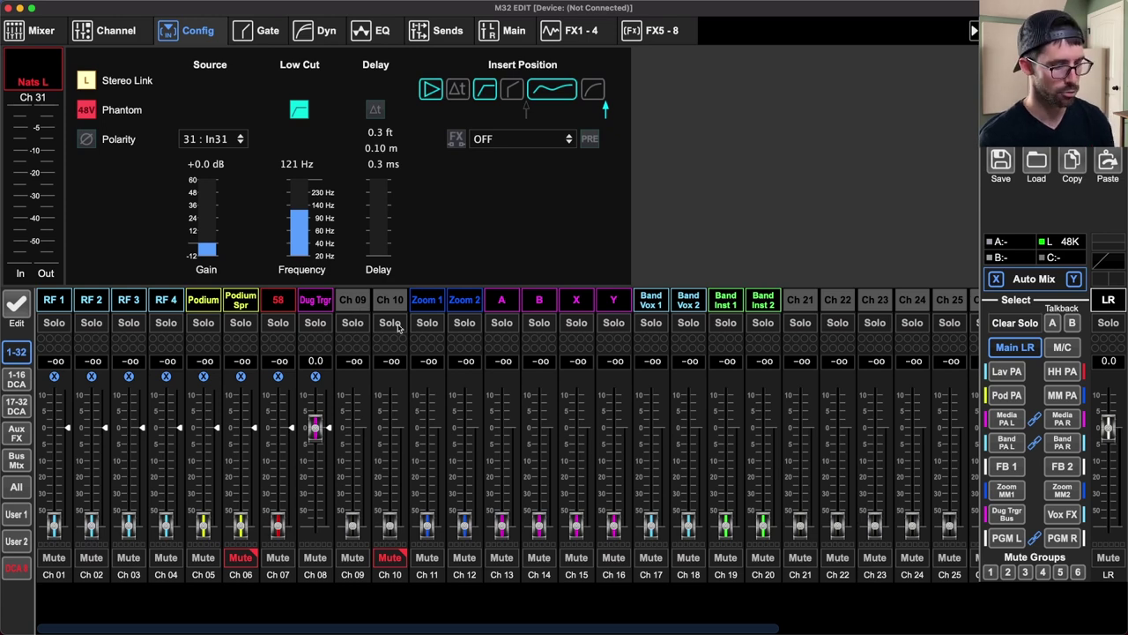
- Outline the RF 1–Y channels and the Band Vox/Band Inst channels, then clear the annotations
{"action": "mouse_move", "coordinate": [23, 244]}
{"action": "left_mouse_down"}
{"action": "mouse_move", "coordinate": [705, 360]}
{"action": "mouse_move", "coordinate": [636, 374]}
{"action": "left_mouse_up"}
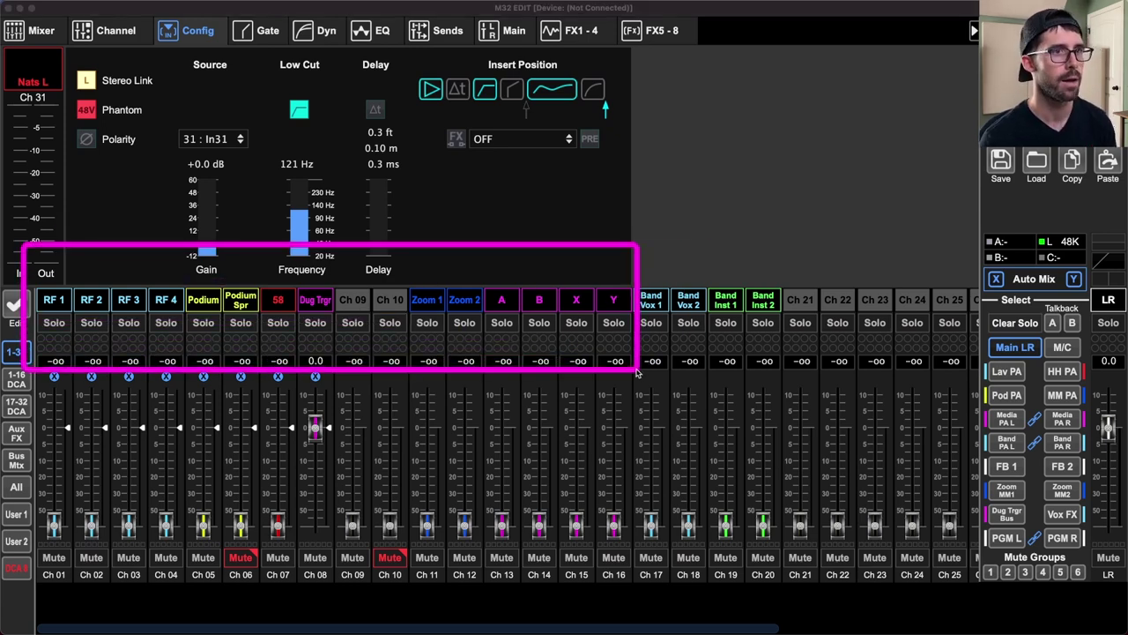
{"action": "left_click_drag", "start_coordinate": [631, 244], "coordinate": [803, 377]}
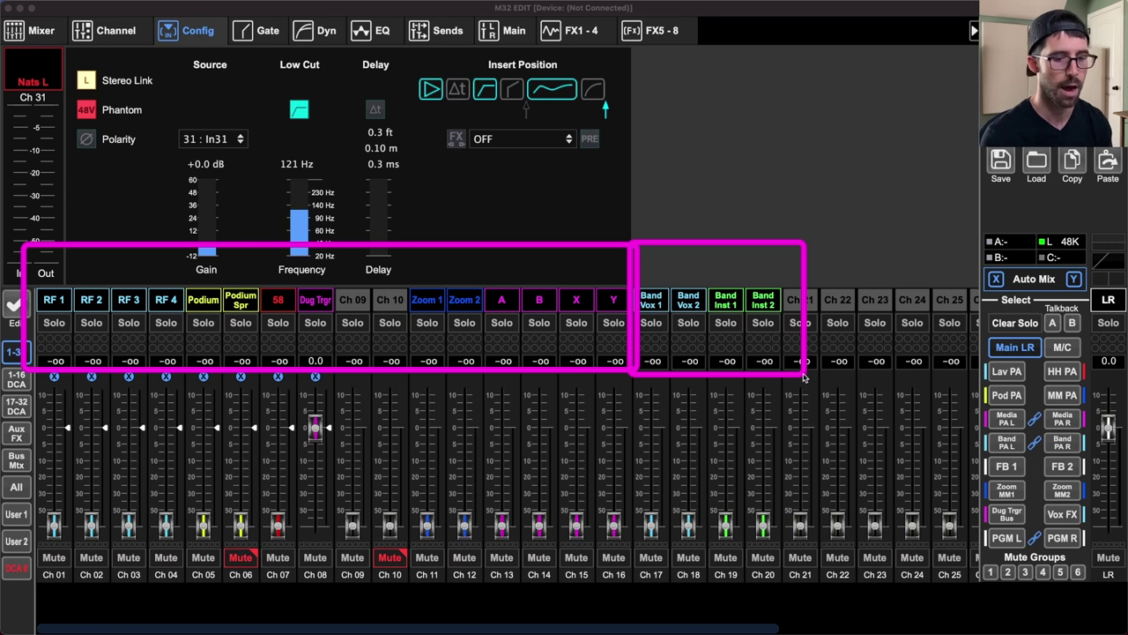
{"action": "key", "text": "Escape"}
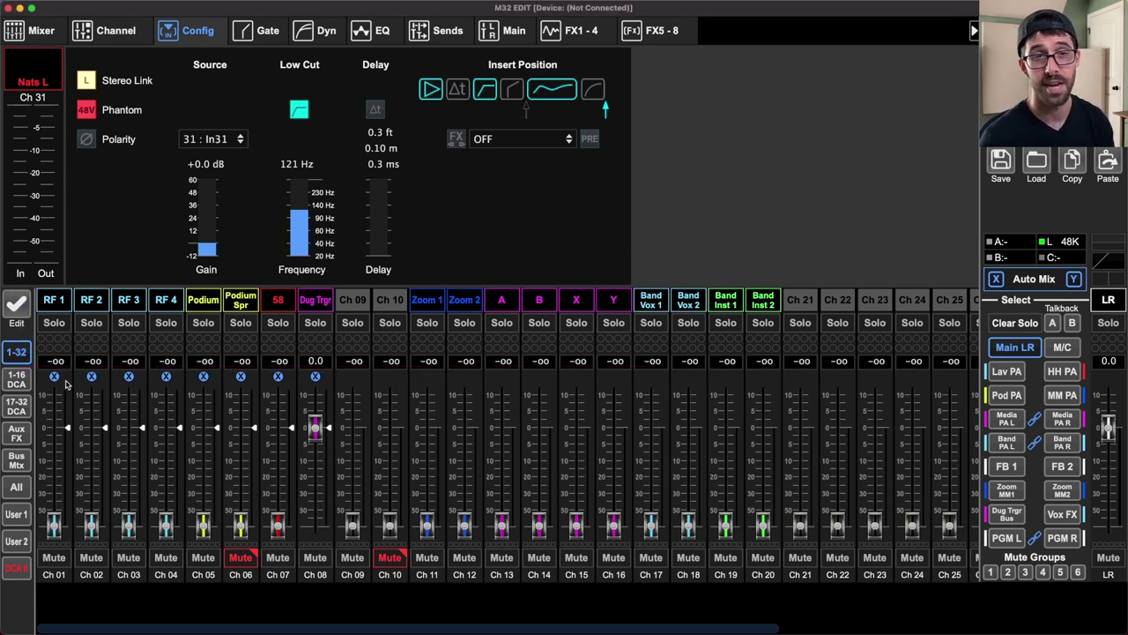
- Show Nats L's Main page: panned -100 and assigned to DCA 8, above the 17–32/DCA bank
{"action": "left_click", "coordinate": [17, 406]}
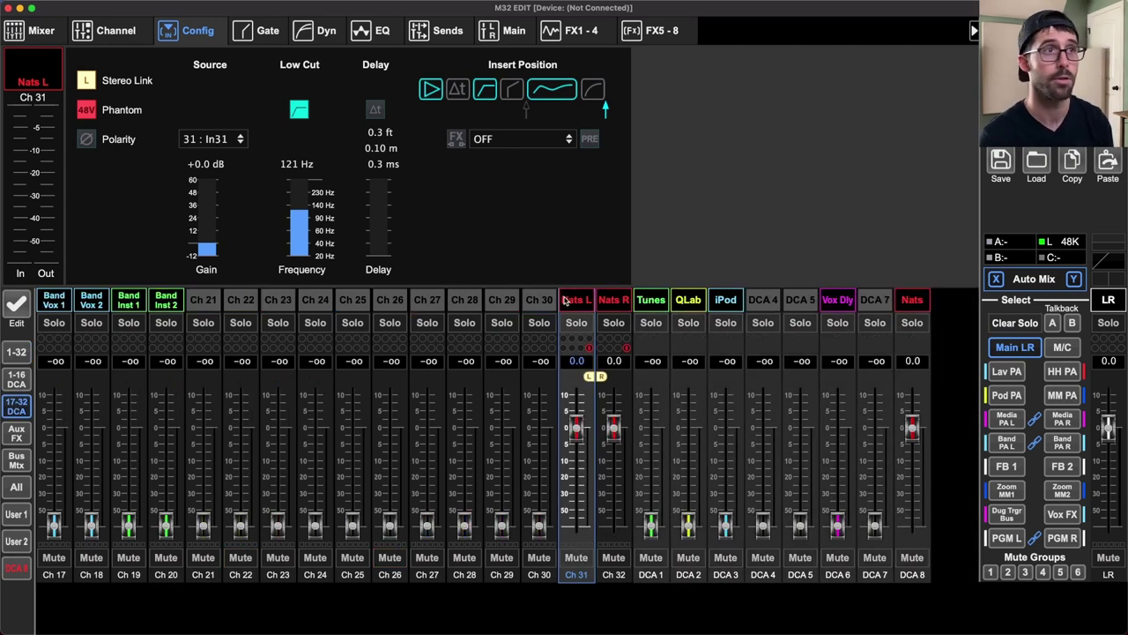
{"action": "left_click", "coordinate": [510, 28]}
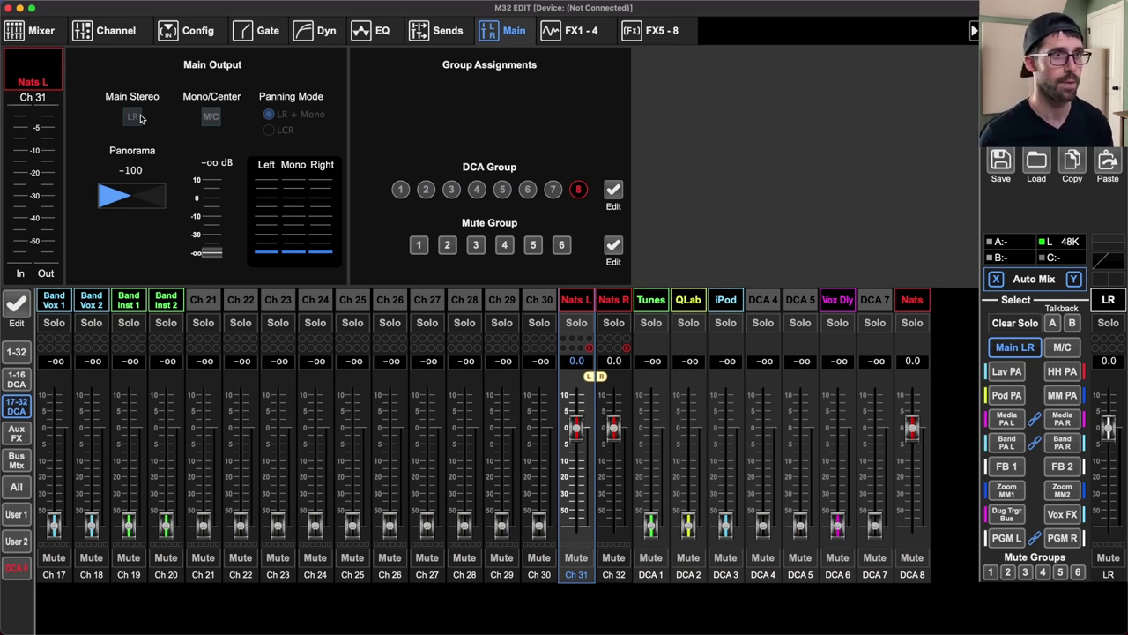
- View the EQ page, switch to the Aux/FX bank and select Tunes L, showing its flat EQ
{"action": "left_click", "coordinate": [384, 30]}
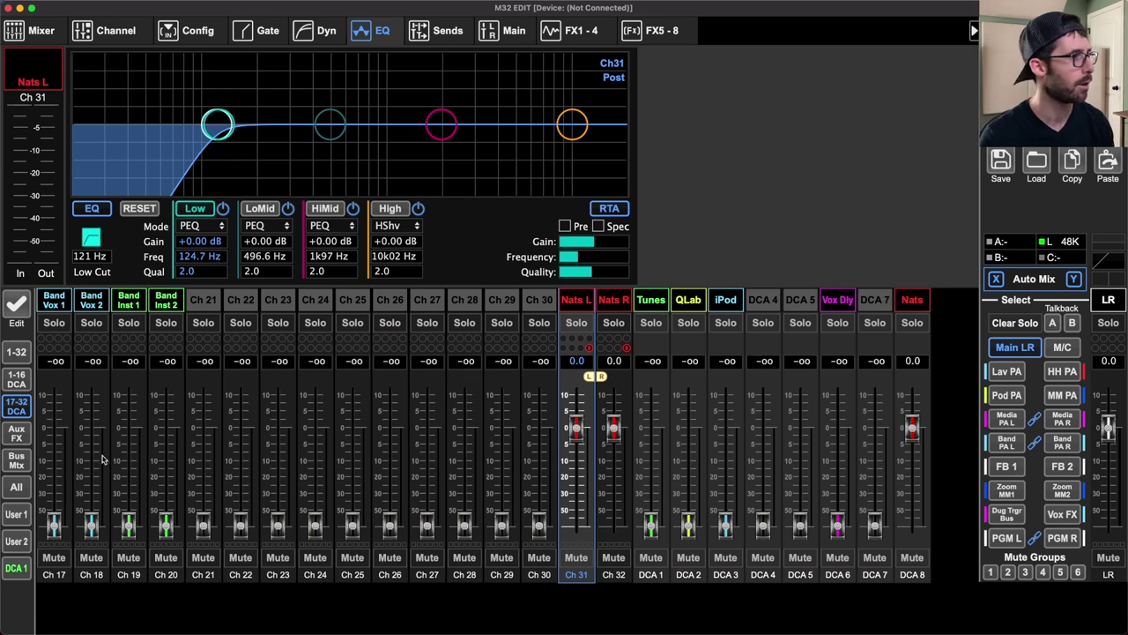
{"action": "left_click", "coordinate": [12, 435]}
{"action": "left_click", "coordinate": [56, 301]}
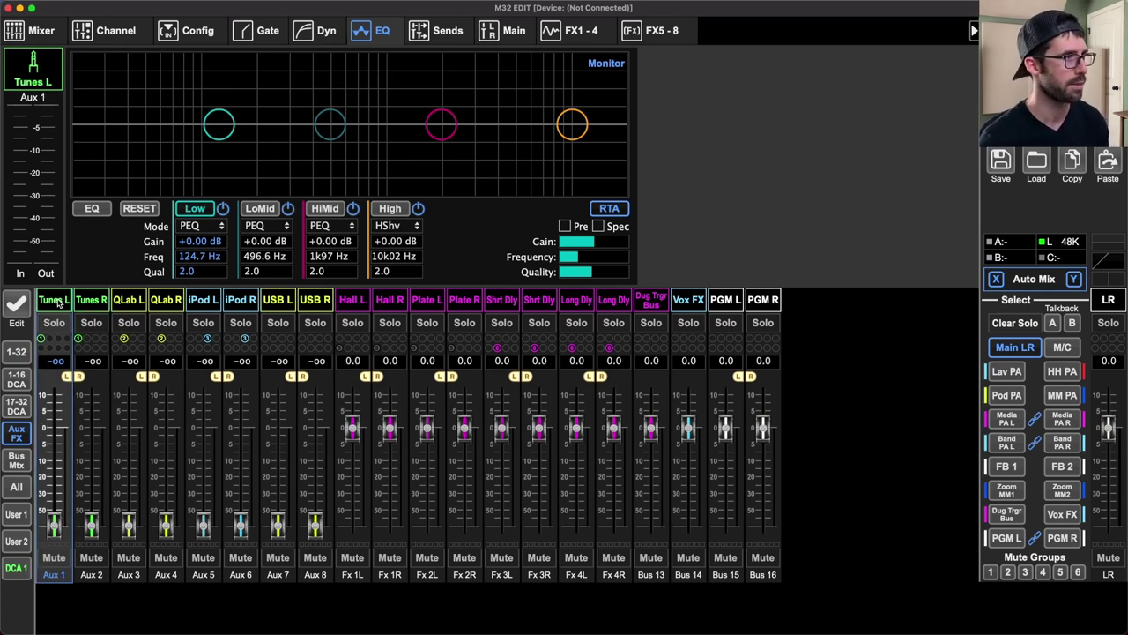
- Step through the QLab L, iPod L and Hall L returns, then show the FX 1–4 racks
{"action": "key", "text": "Right"}
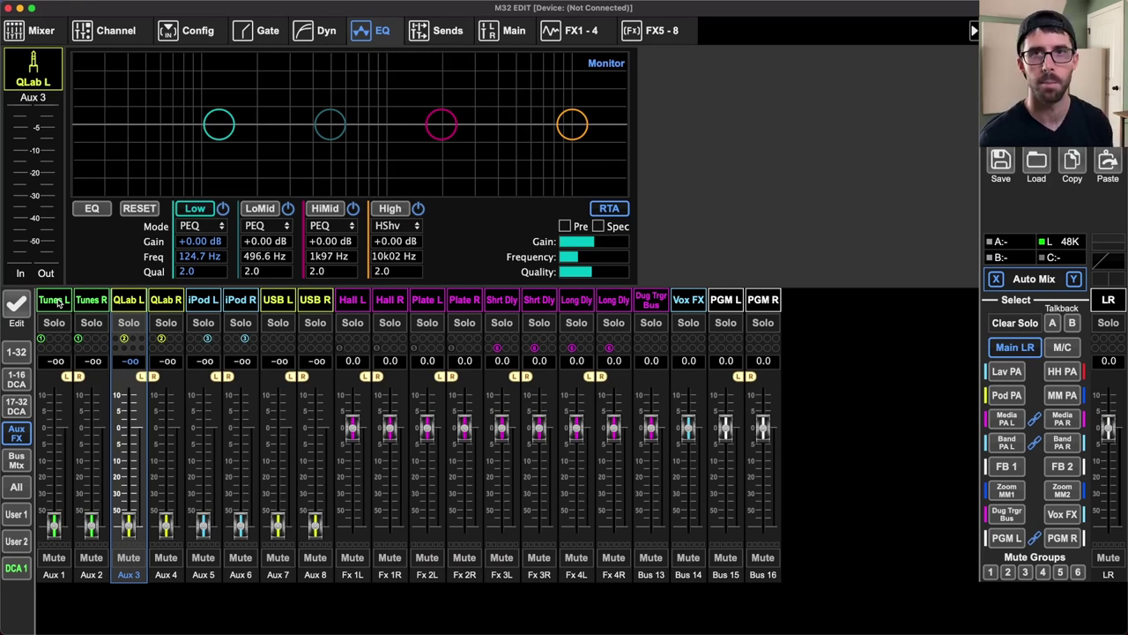
{"action": "key", "text": "Right"}
{"action": "key", "text": "Right"}
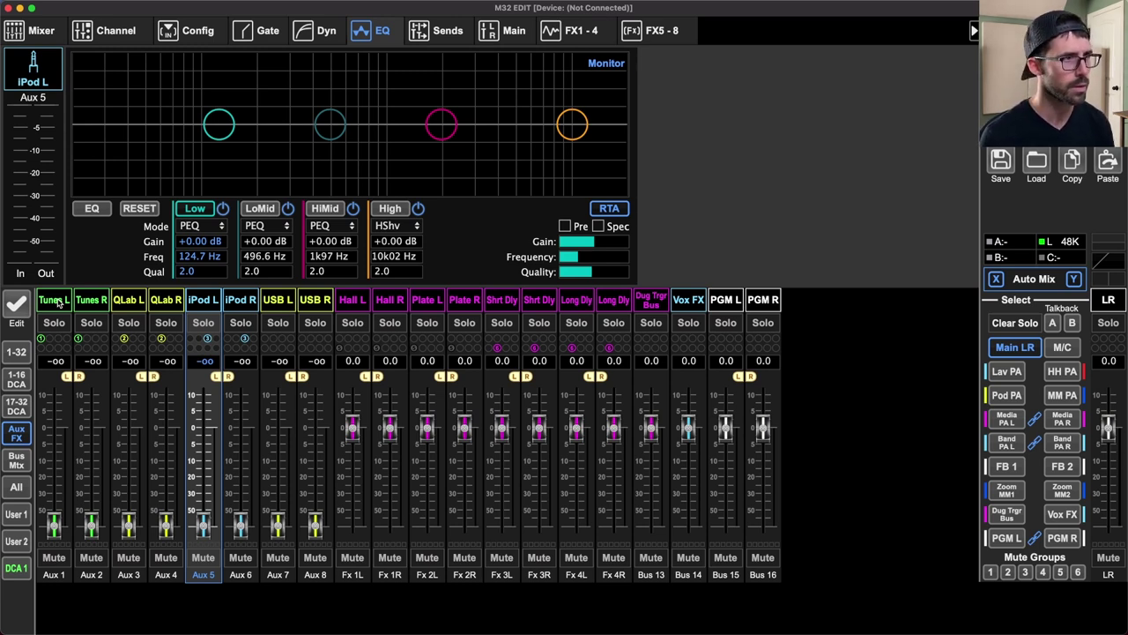
{"action": "key", "text": "Right"}
{"action": "key", "text": "Right"}
{"action": "key", "text": "Right"}
{"action": "key", "text": "Right"}
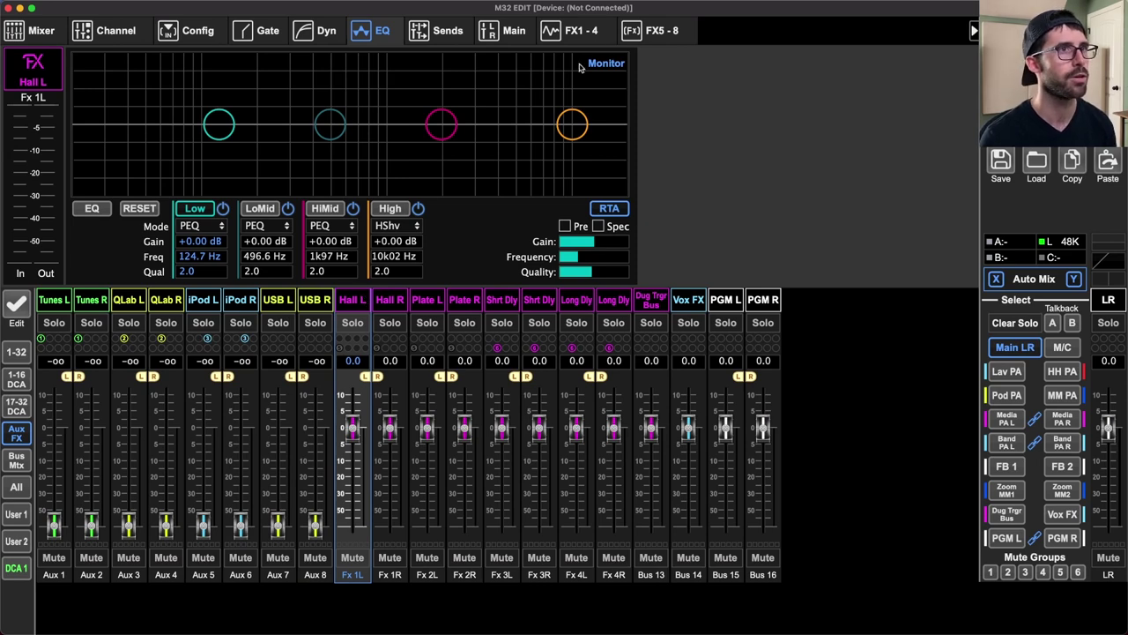
{"action": "left_click", "coordinate": [573, 30]}
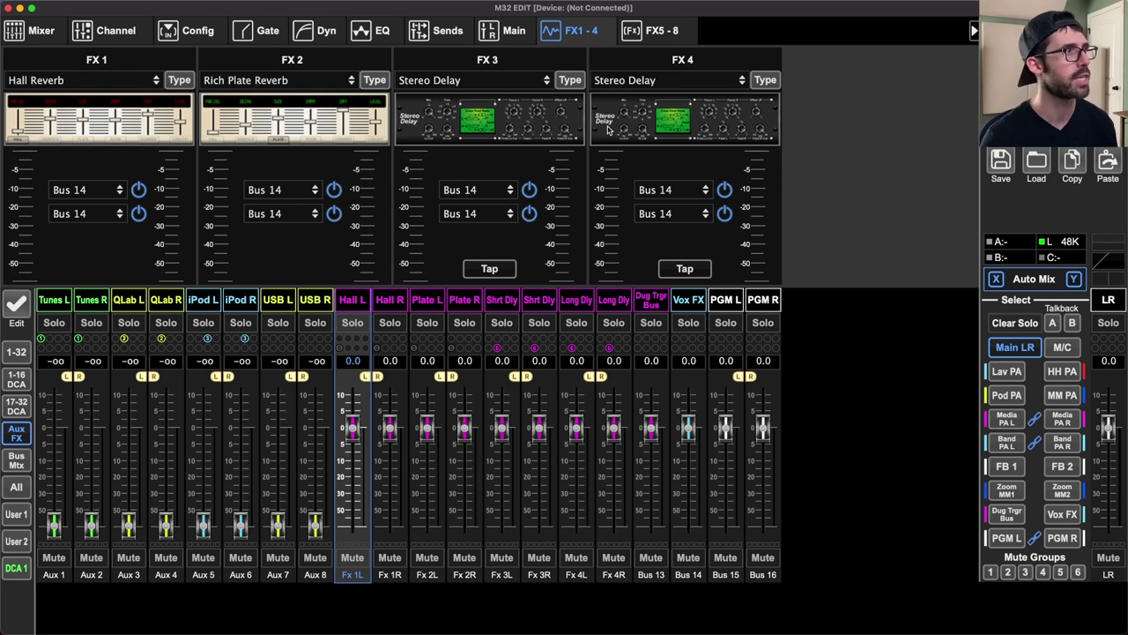
- Swap FX 1's effect type from Hall Reverb to Dual Combinator
{"action": "left_click", "coordinate": [122, 80]}
{"action": "scroll", "coordinate": [121, 284], "scroll_direction": "down", "scroll_amount": 5}
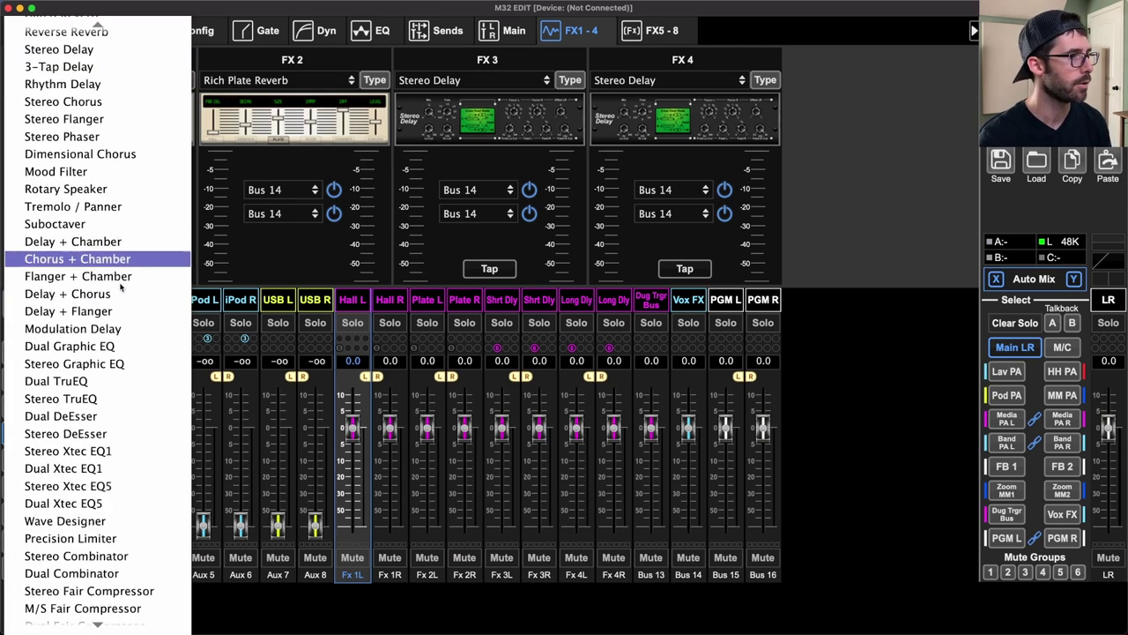
{"action": "scroll", "coordinate": [115, 357], "scroll_direction": "down", "scroll_amount": 6}
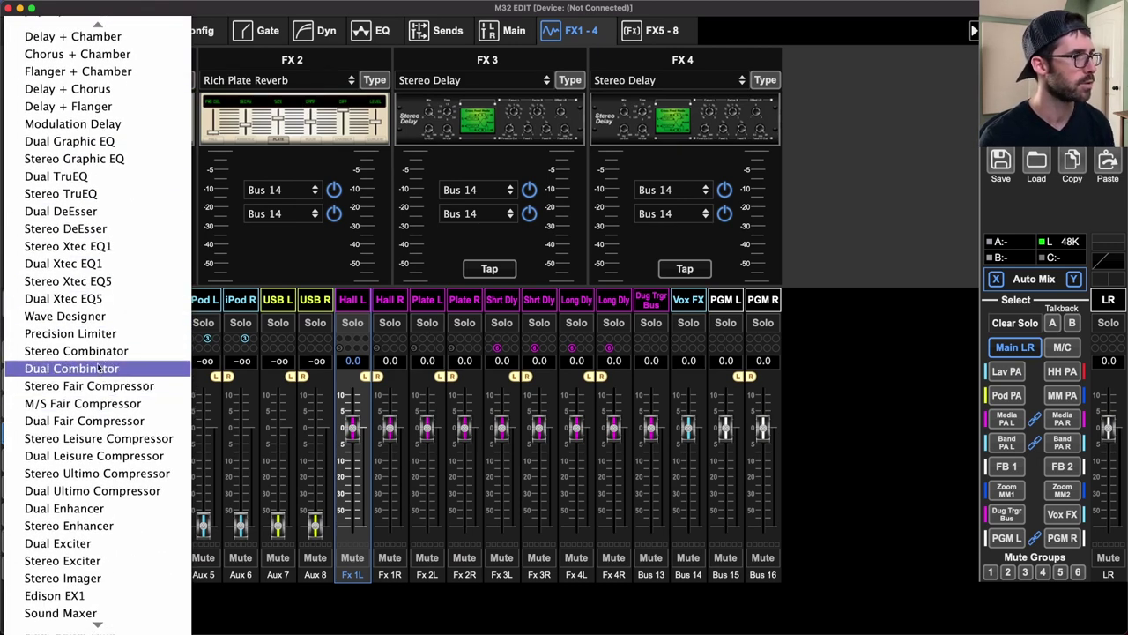
{"action": "left_click", "coordinate": [99, 368]}
- Inspect the Dual Combinator editor, then bring channels 1–16 and DCAs 1–8 into view
{"action": "left_click", "coordinate": [94, 130]}
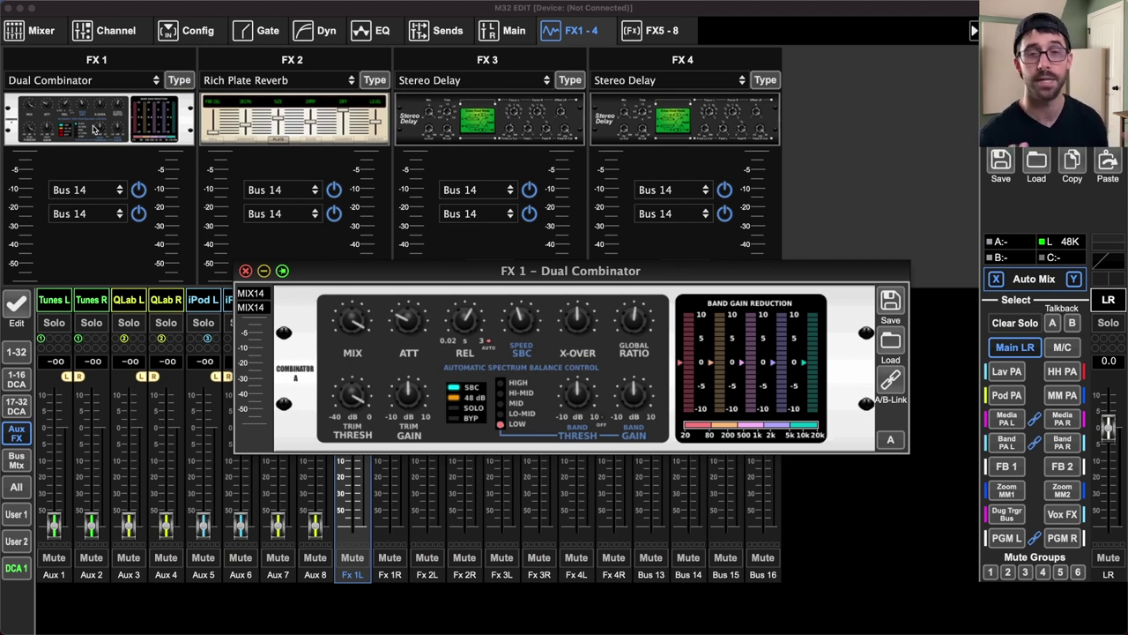
{"action": "left_click", "coordinate": [245, 271]}
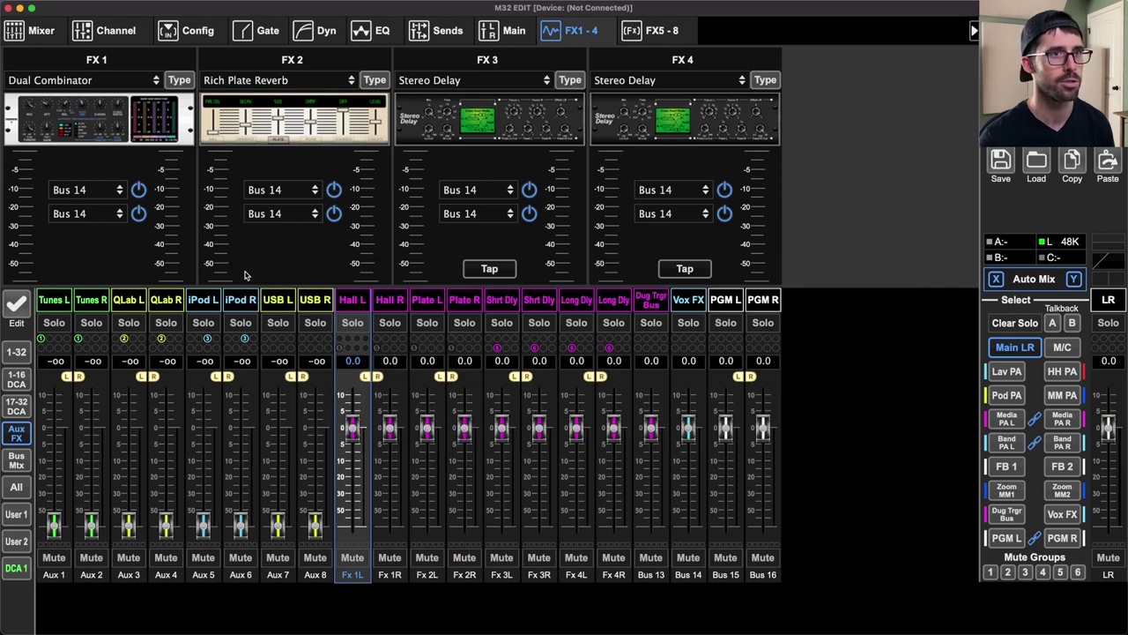
{"action": "left_click", "coordinate": [16, 379]}
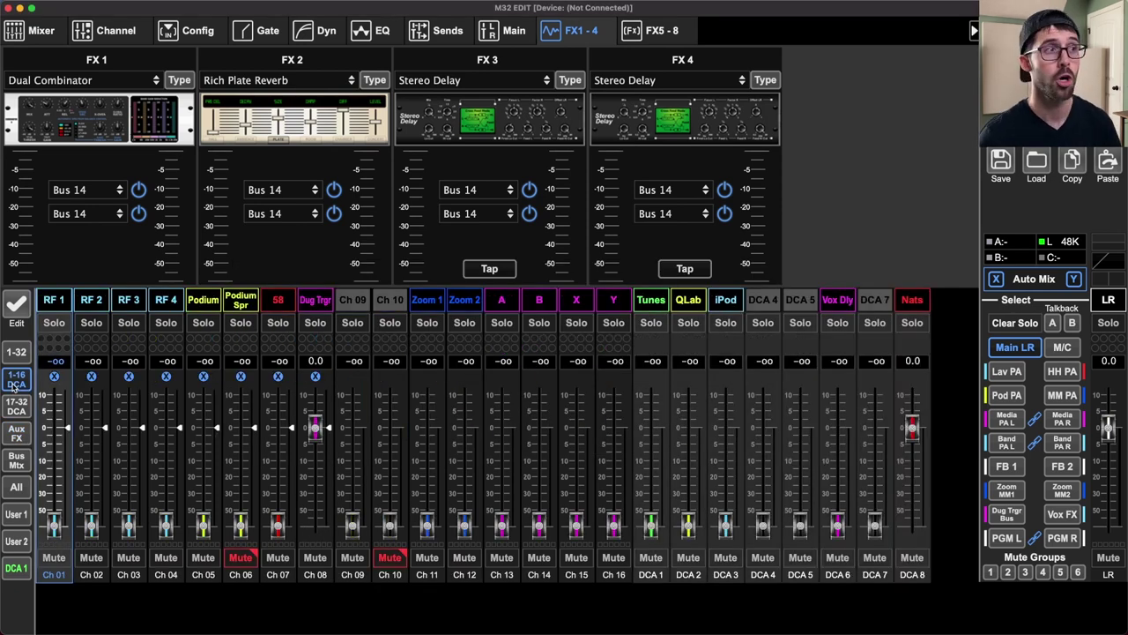